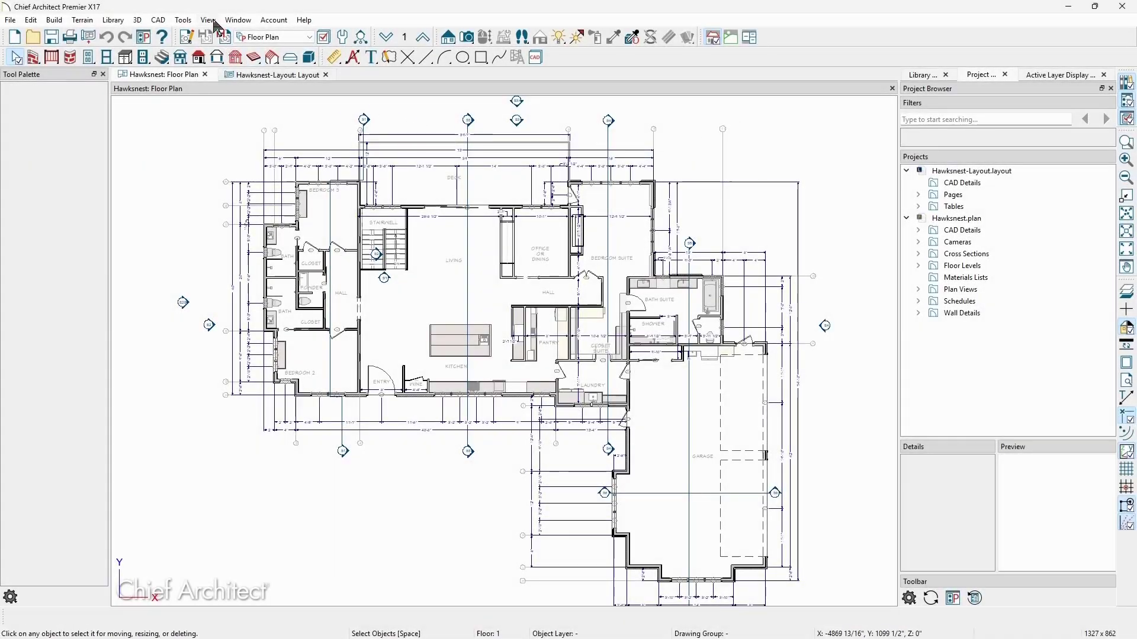
Search the Project Browser for 'profile' and apply it as a filter.
click(210, 21)
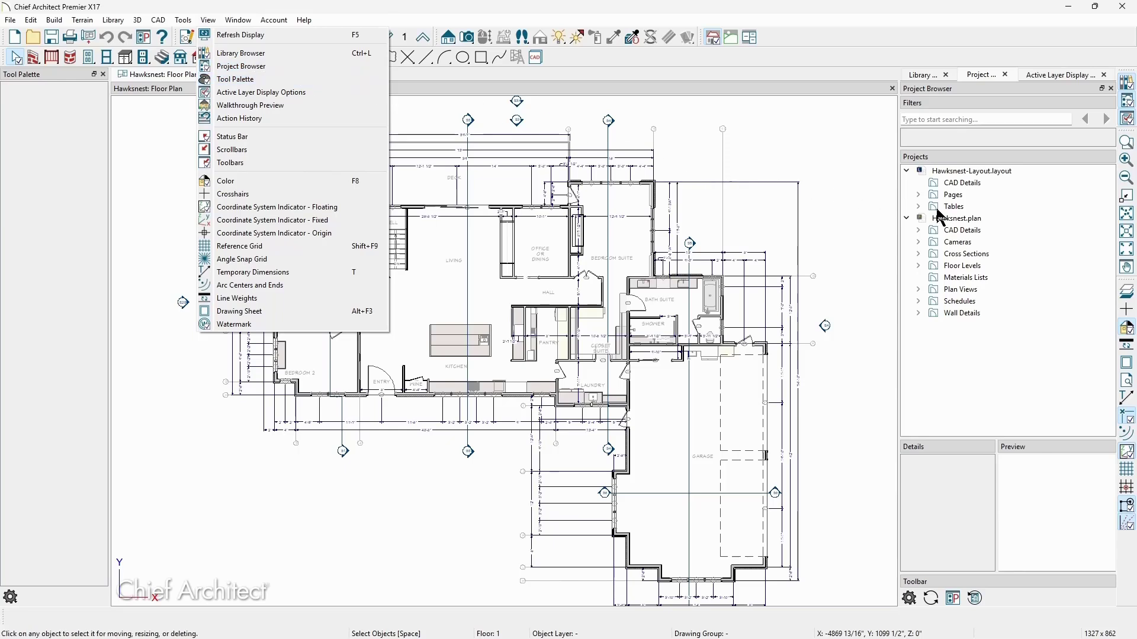
click(1075, 154)
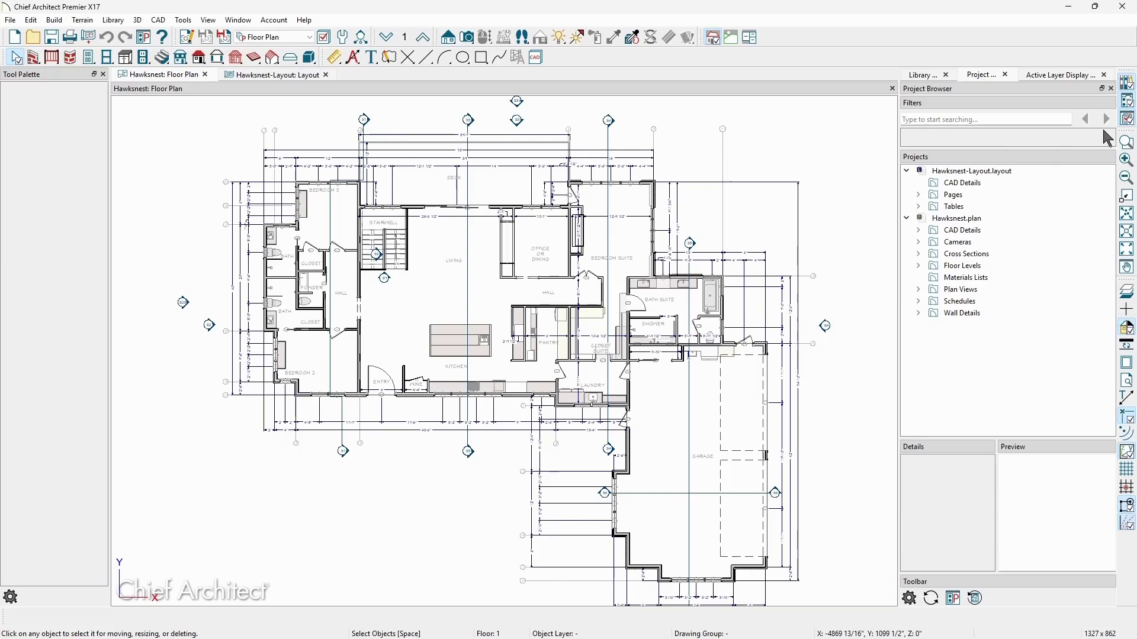
click(940, 121)
text(profile)
click(944, 130)
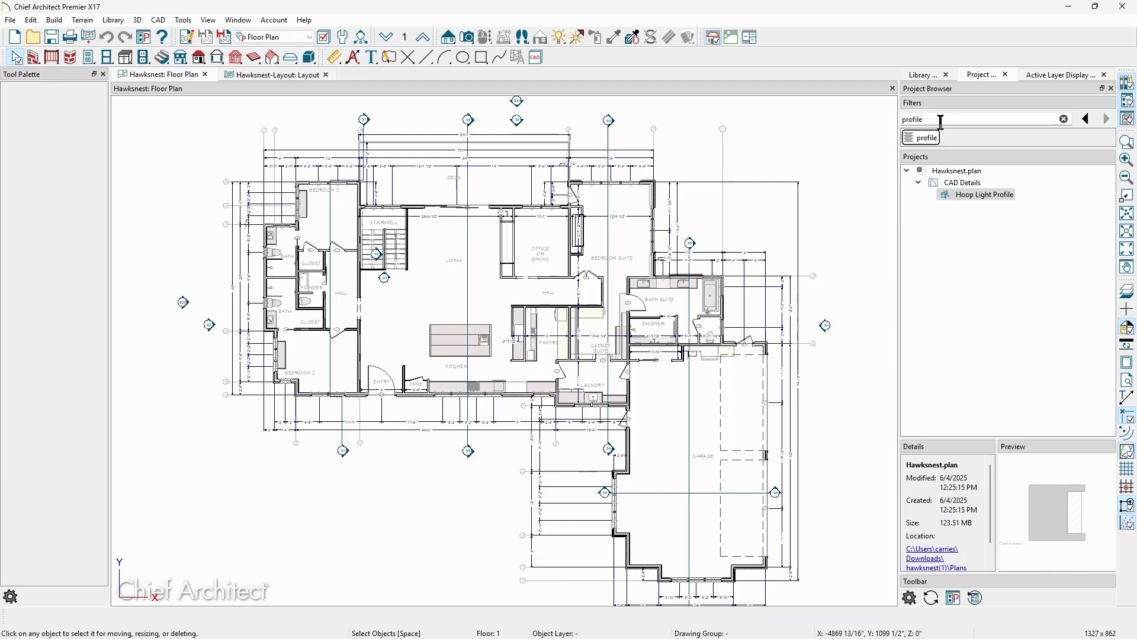
Remove the profile filter, clear the search text, and collapse then re-expand CAD Details.
click(909, 137)
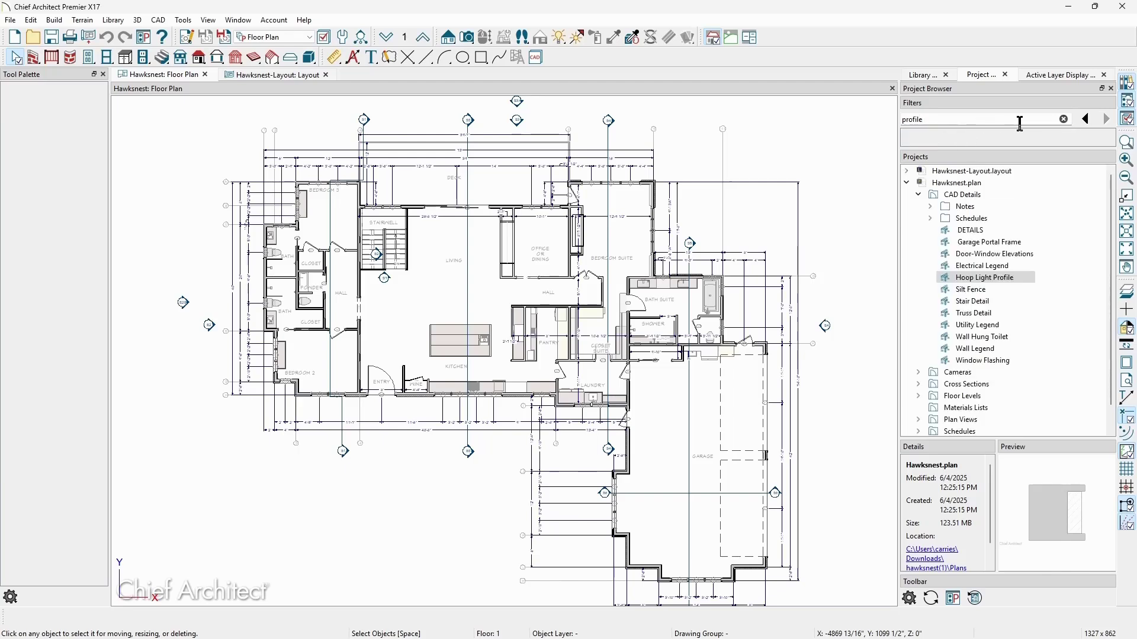
click(1064, 119)
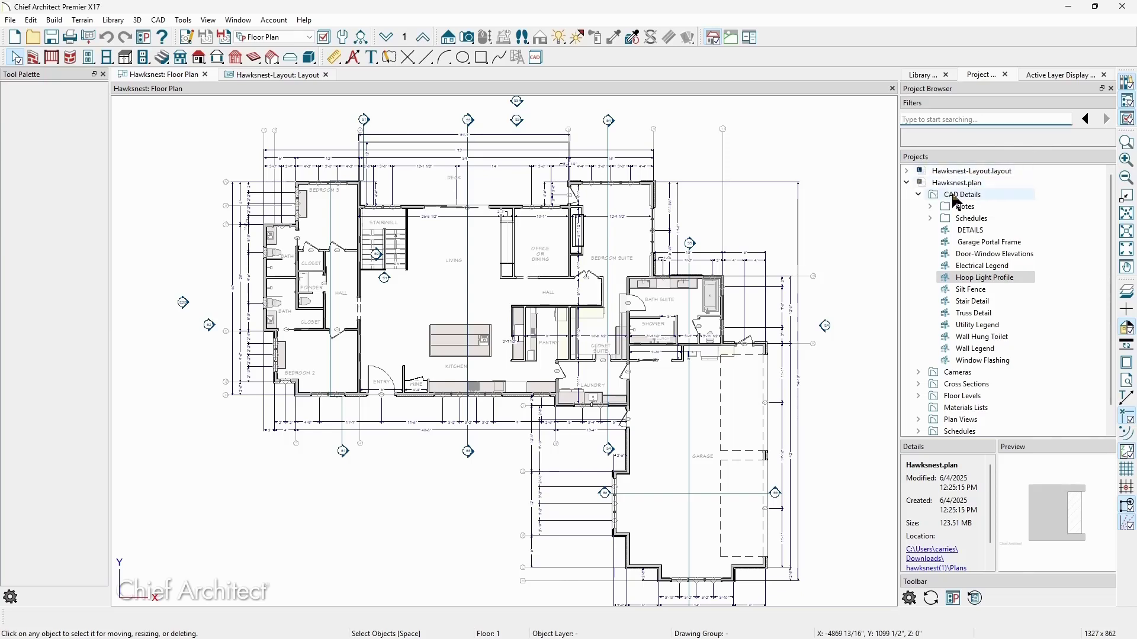
click(919, 195)
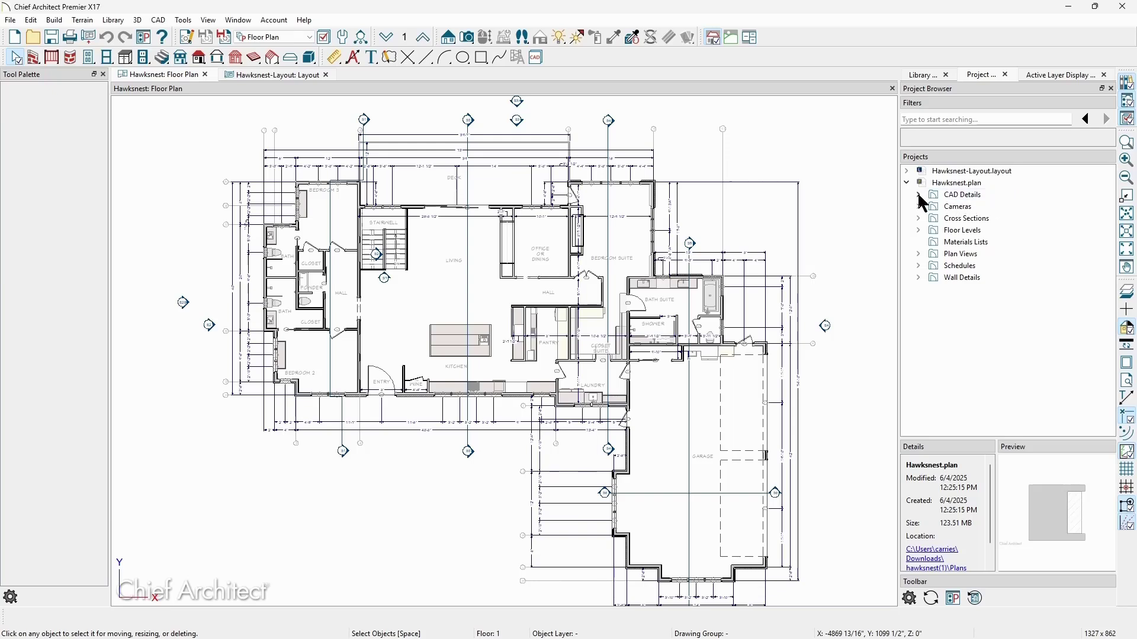
click(919, 195)
right_click(978, 196)
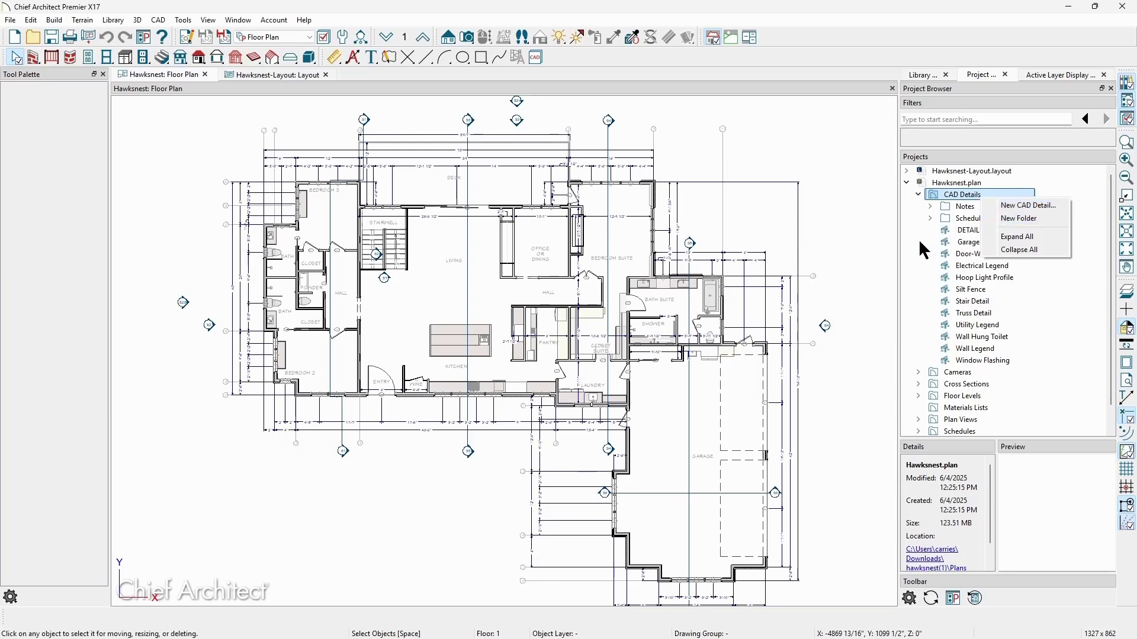
click(971, 231)
right_click(967, 234)
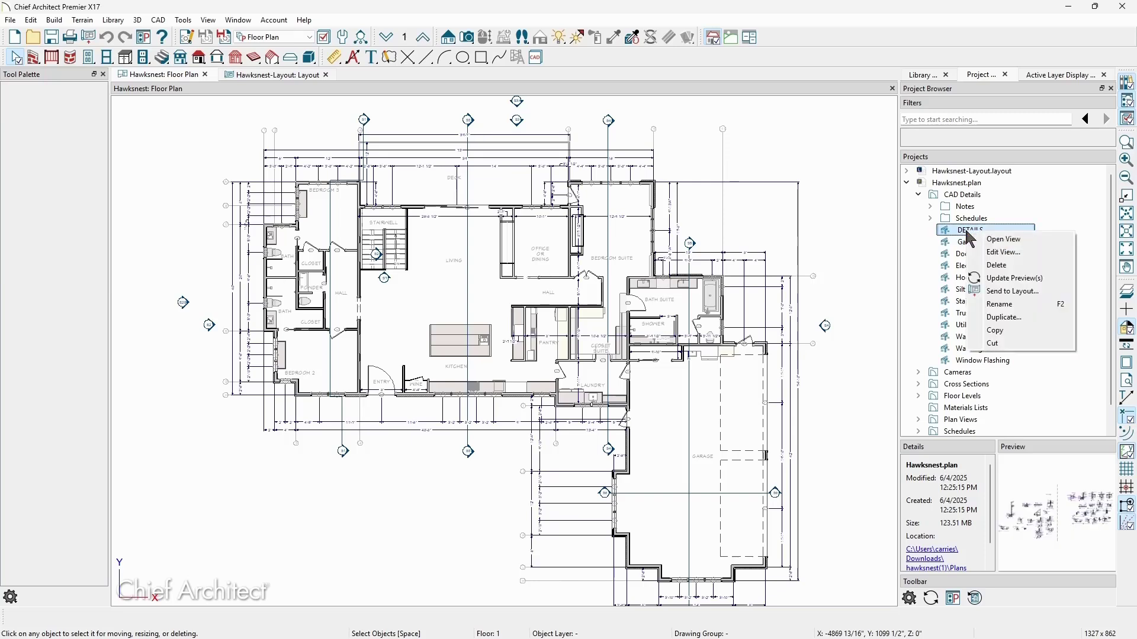
click(1071, 348)
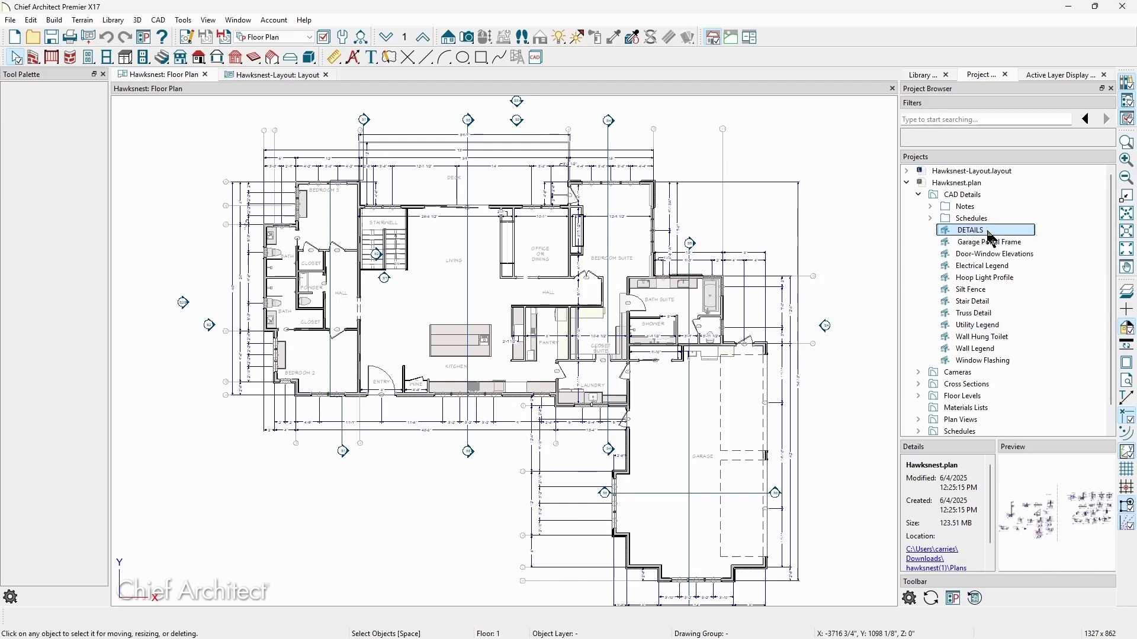
Collapse CAD Details and create a New Folder inside the Cameras folder.
click(919, 194)
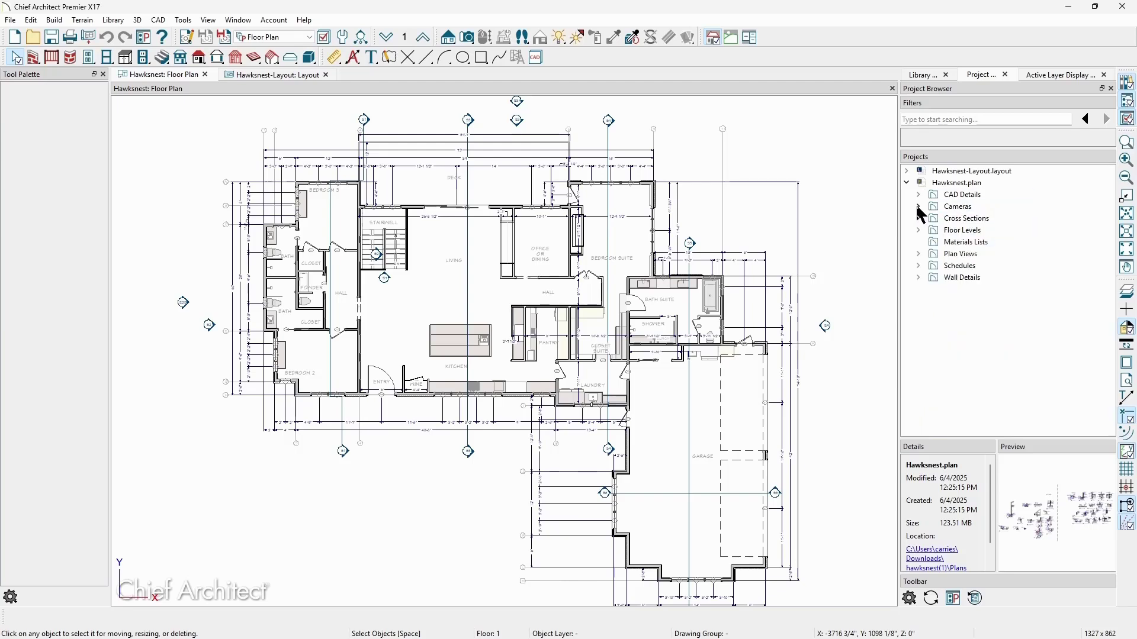
click(918, 207)
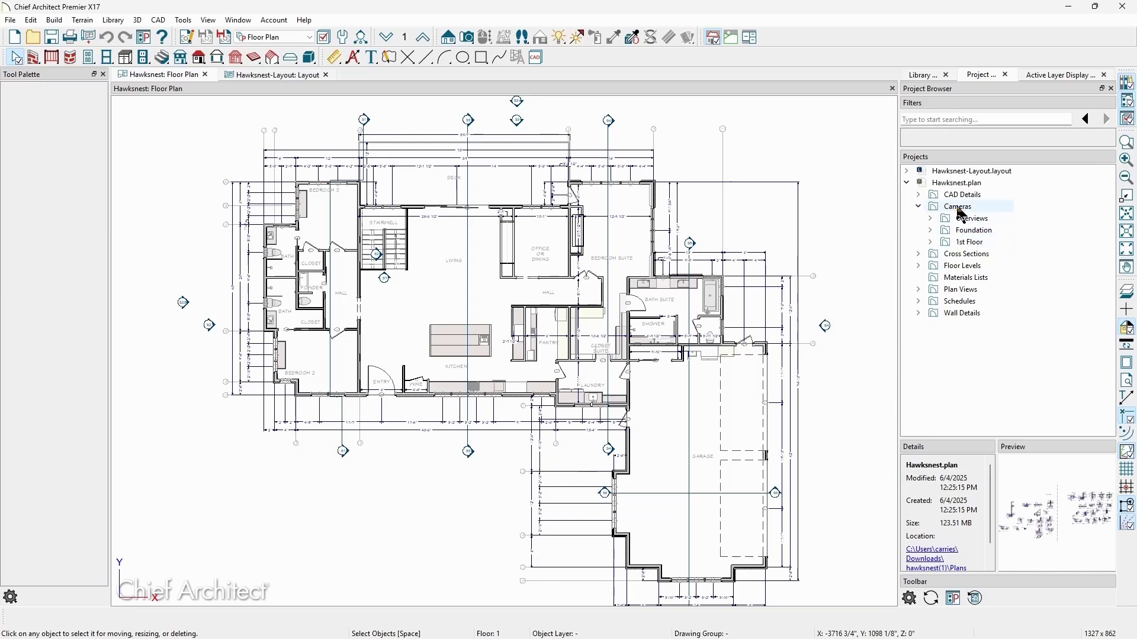
right_click(982, 207)
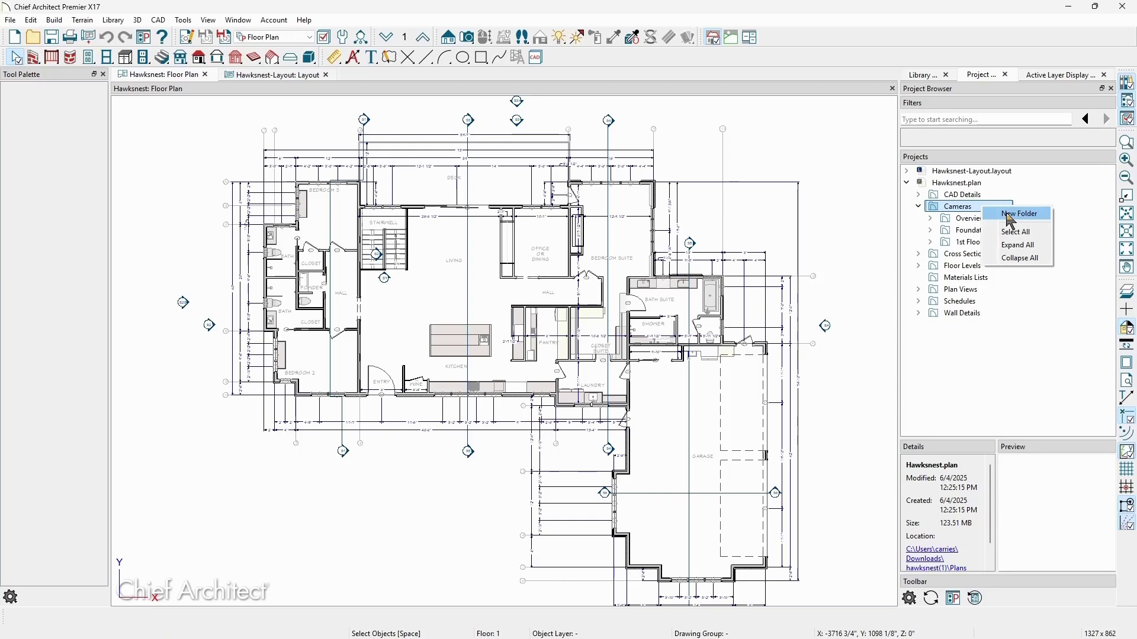
click(1011, 215)
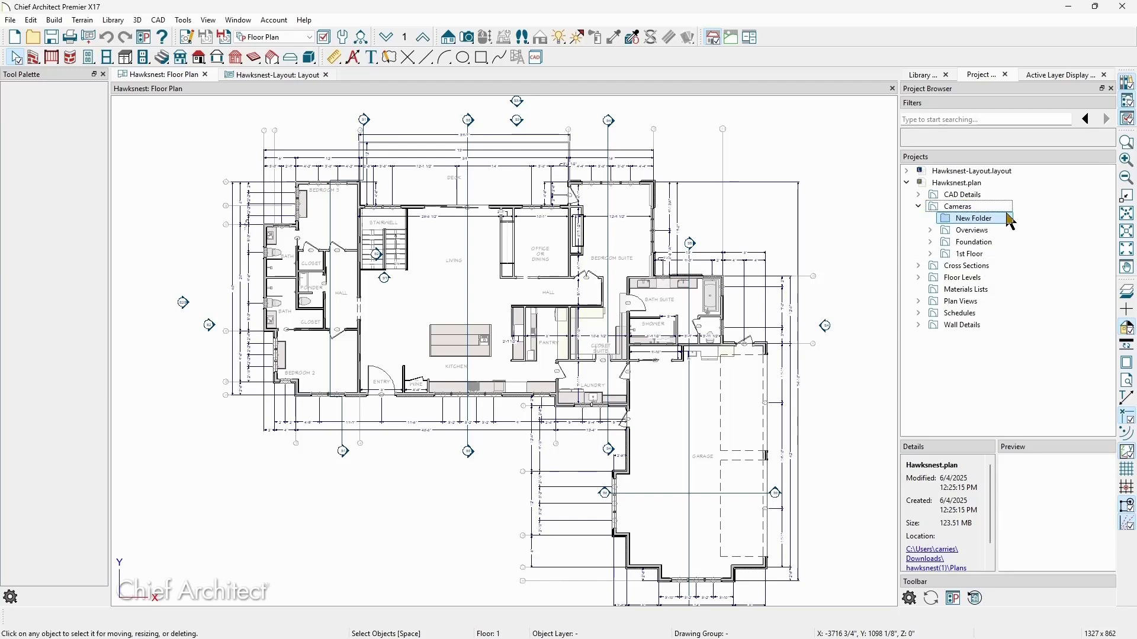
Move CutAway-Front from Overviews into New Folder, then collapse Cameras and expand Cross Sections.
click(930, 231)
drag(984, 242, 1002, 220)
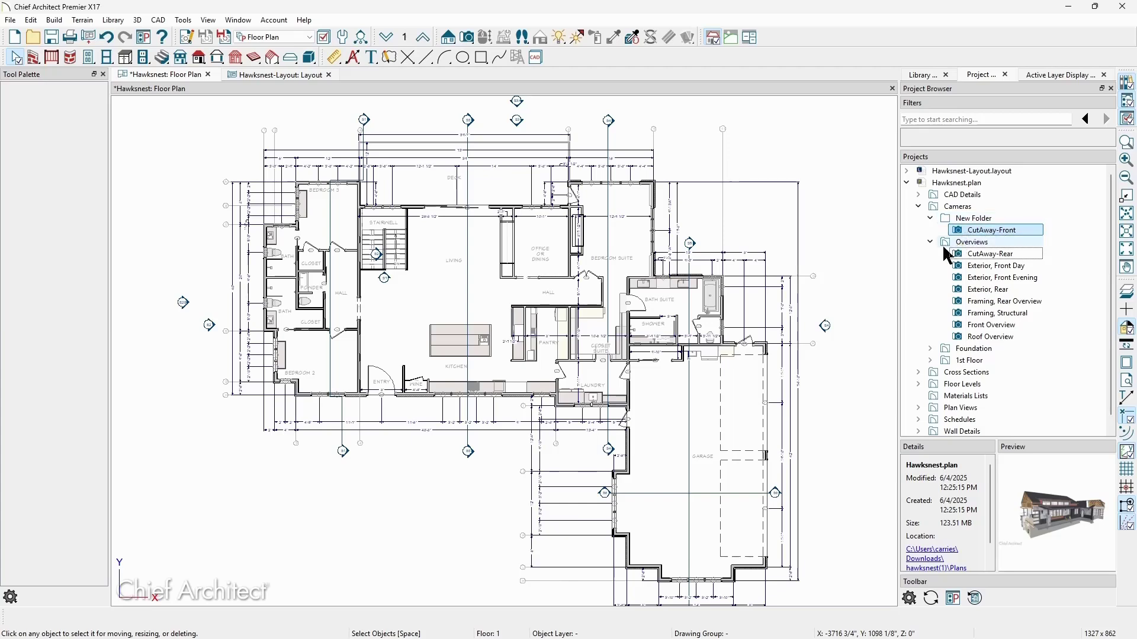
click(919, 206)
click(919, 218)
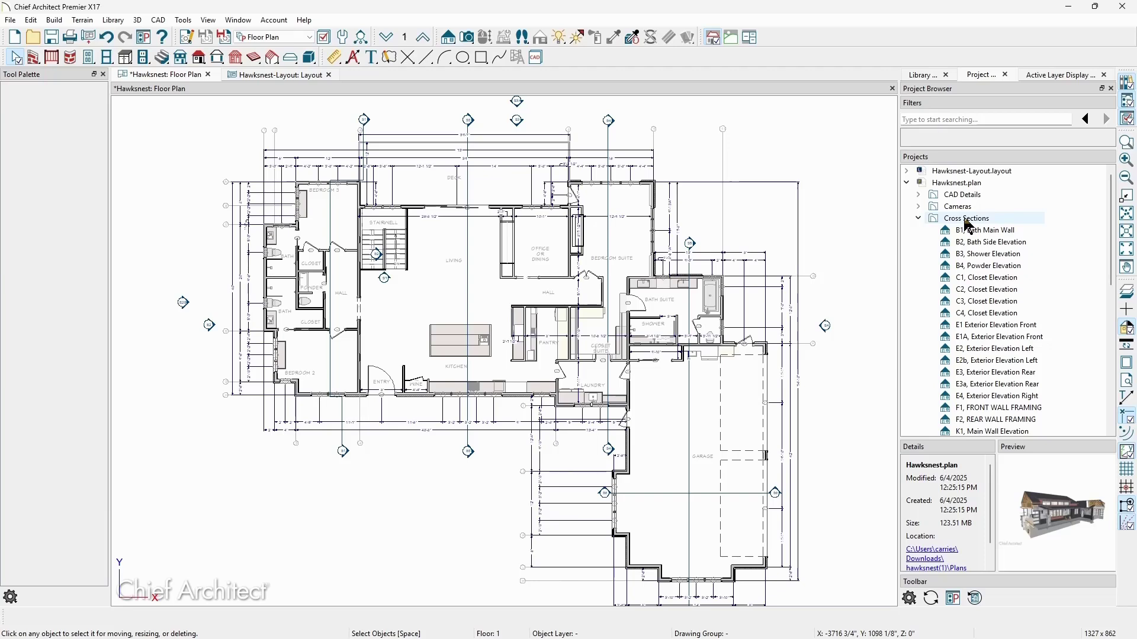
Collapse Cross Sections, briefly open Floor Levels, and select the Materials Lists folder.
right_click(1015, 220)
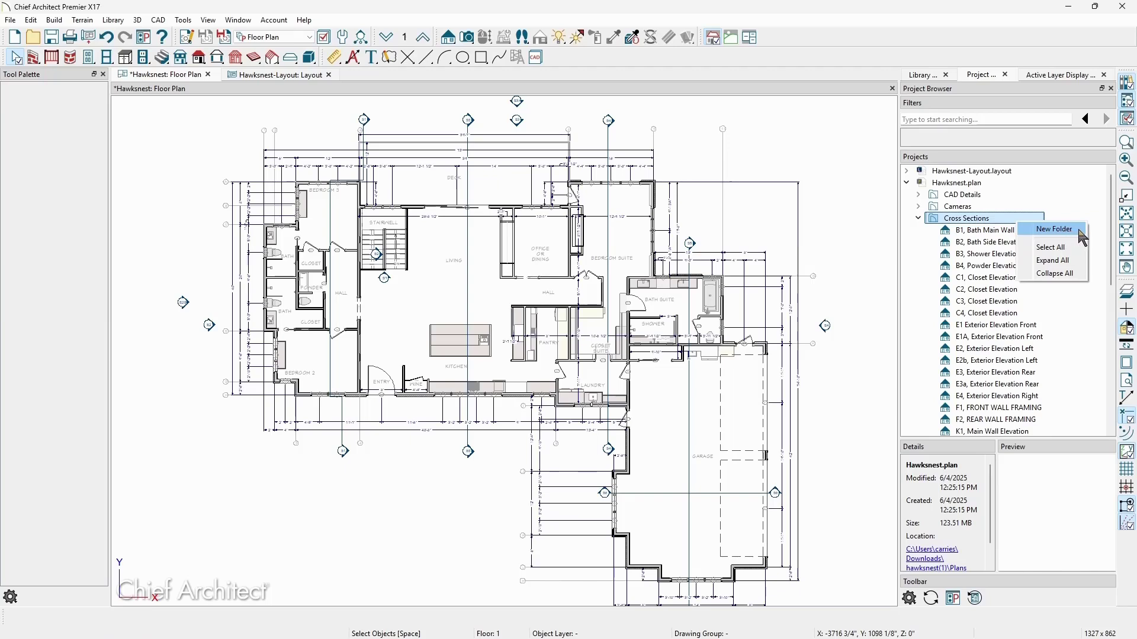
click(919, 218)
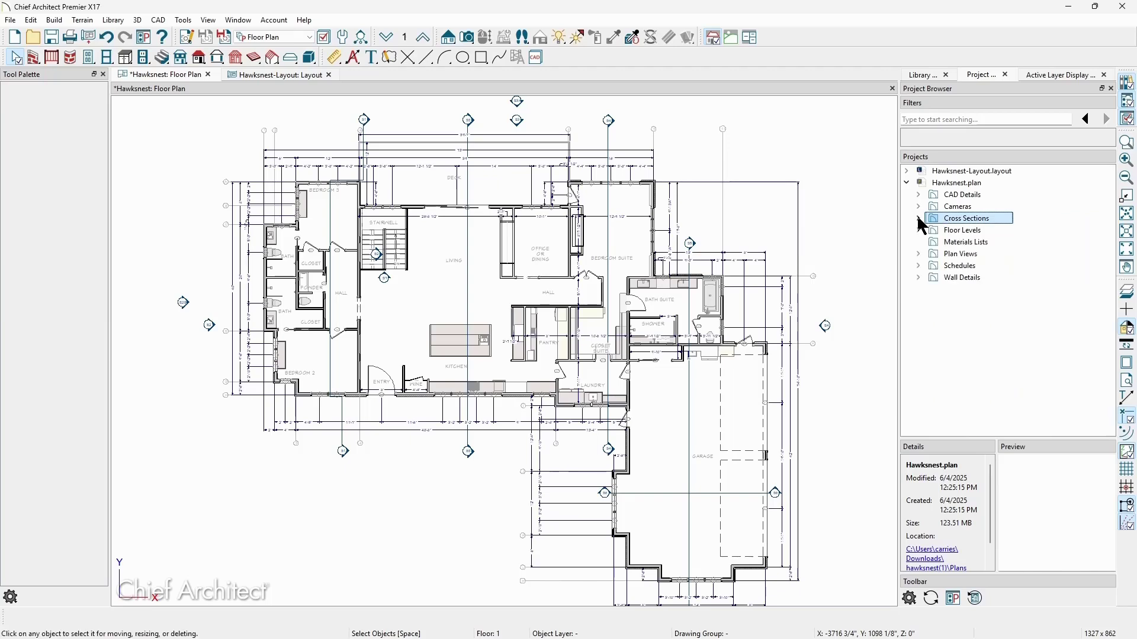
click(917, 229)
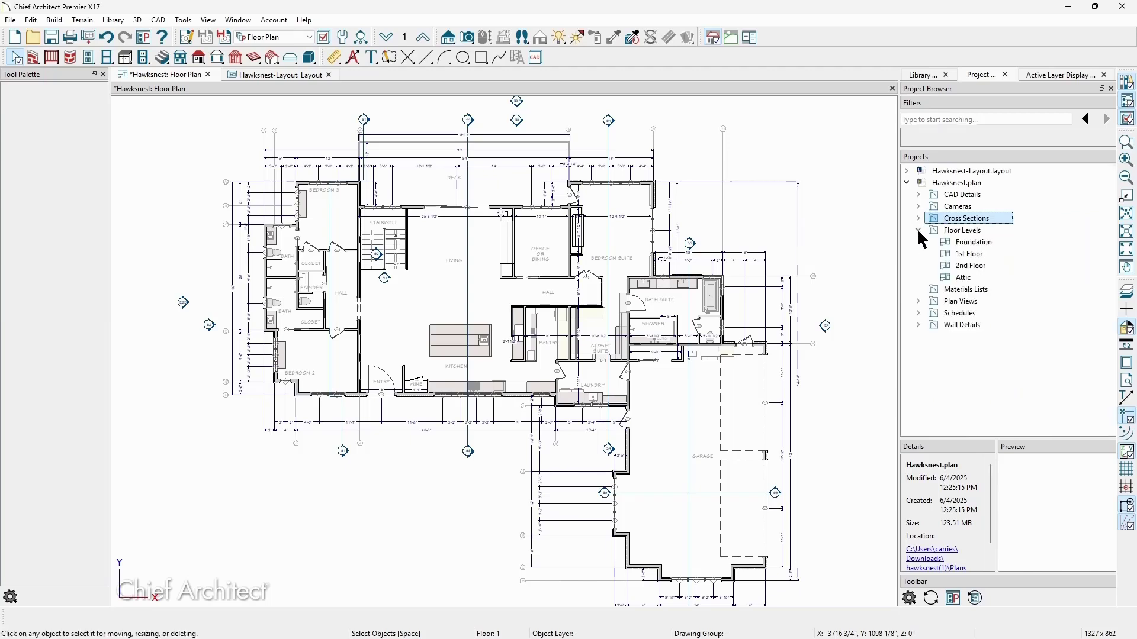
click(918, 231)
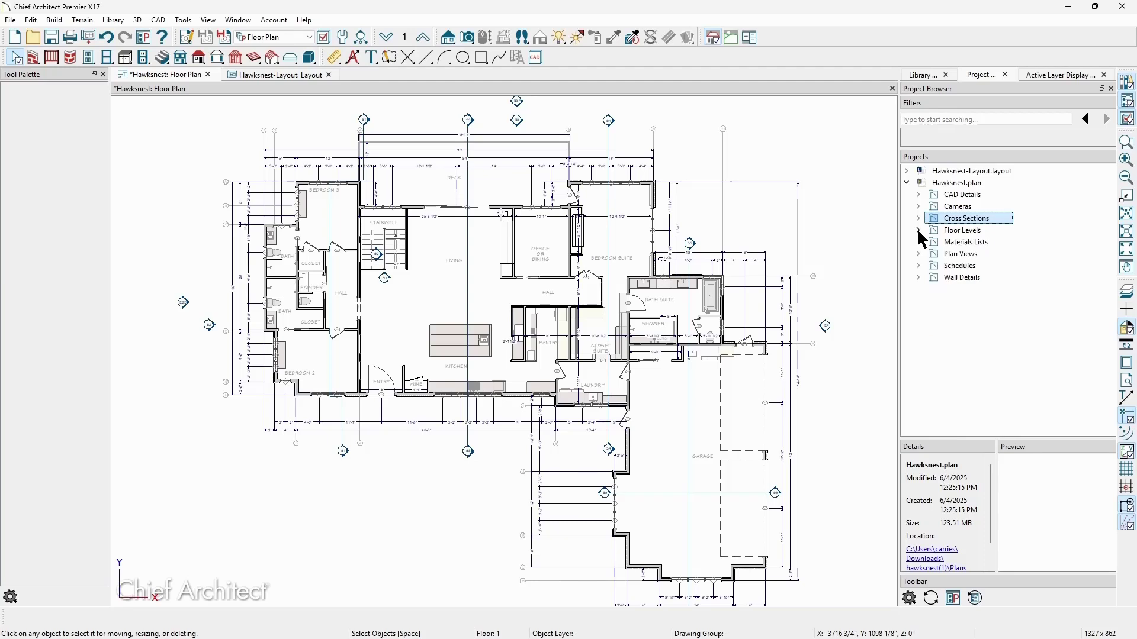
click(1005, 245)
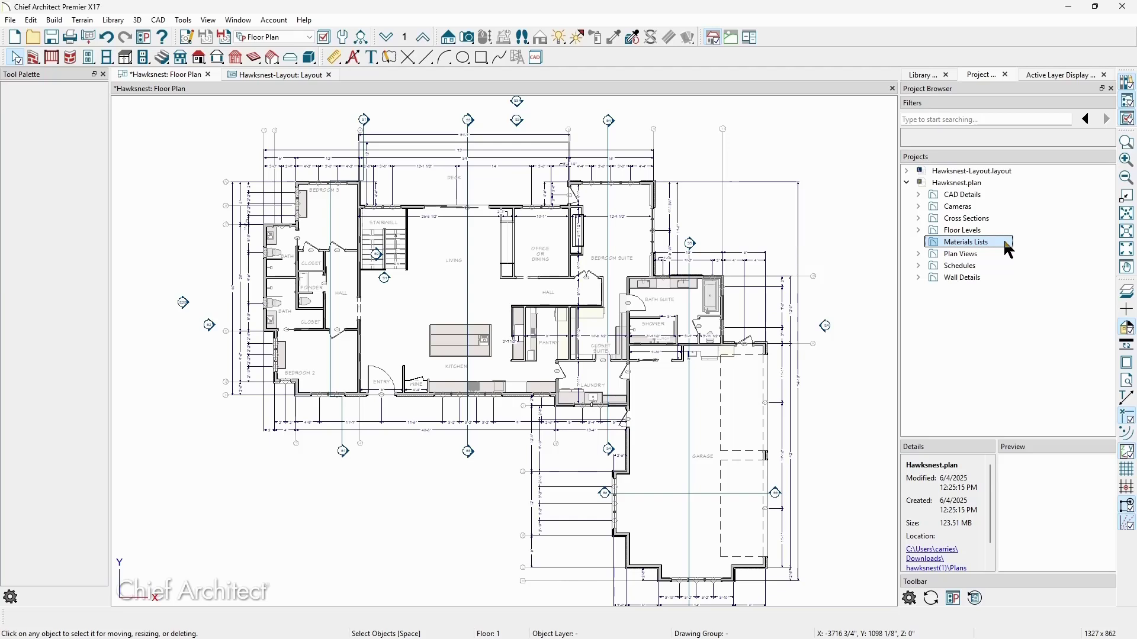
Expand Plan Views, view its actions menu, then collapse it.
click(917, 254)
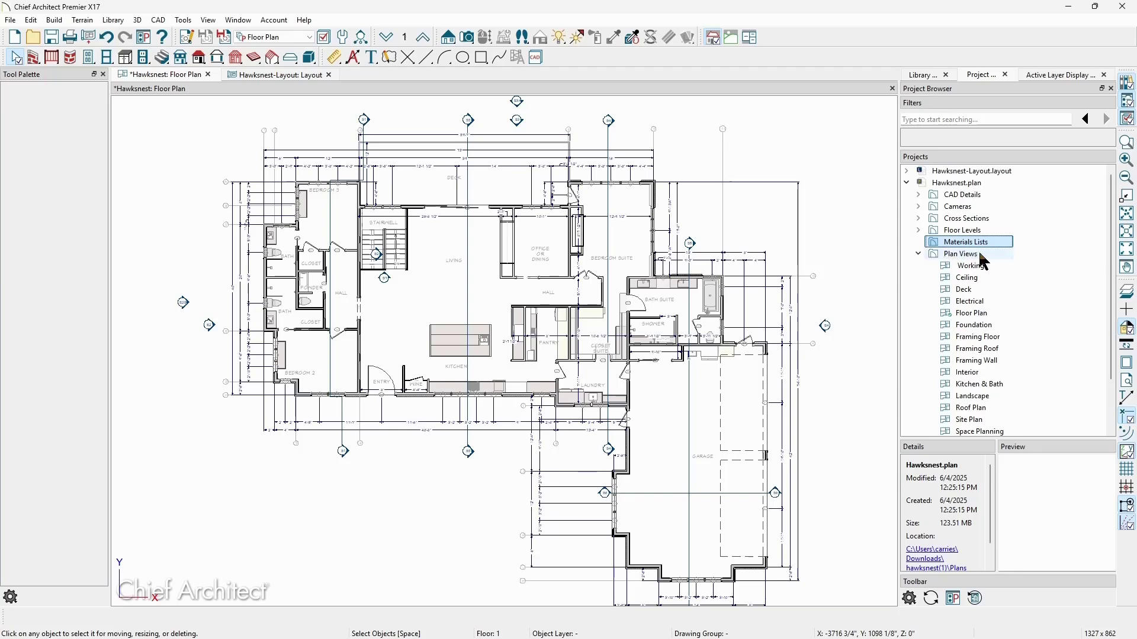
click(1006, 256)
right_click(1005, 255)
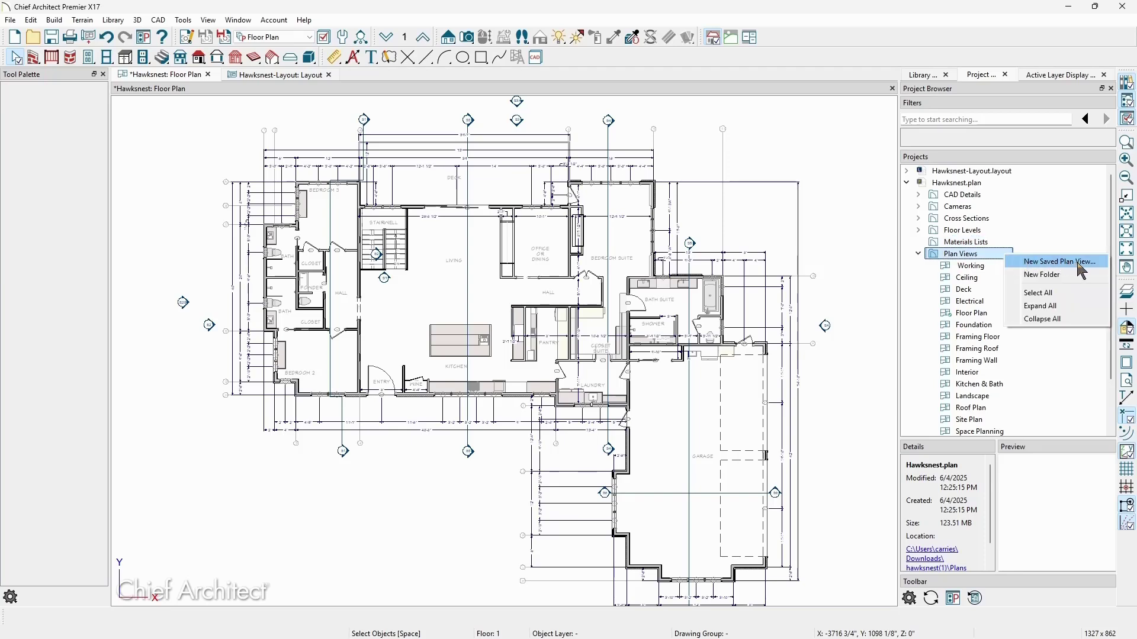
click(919, 254)
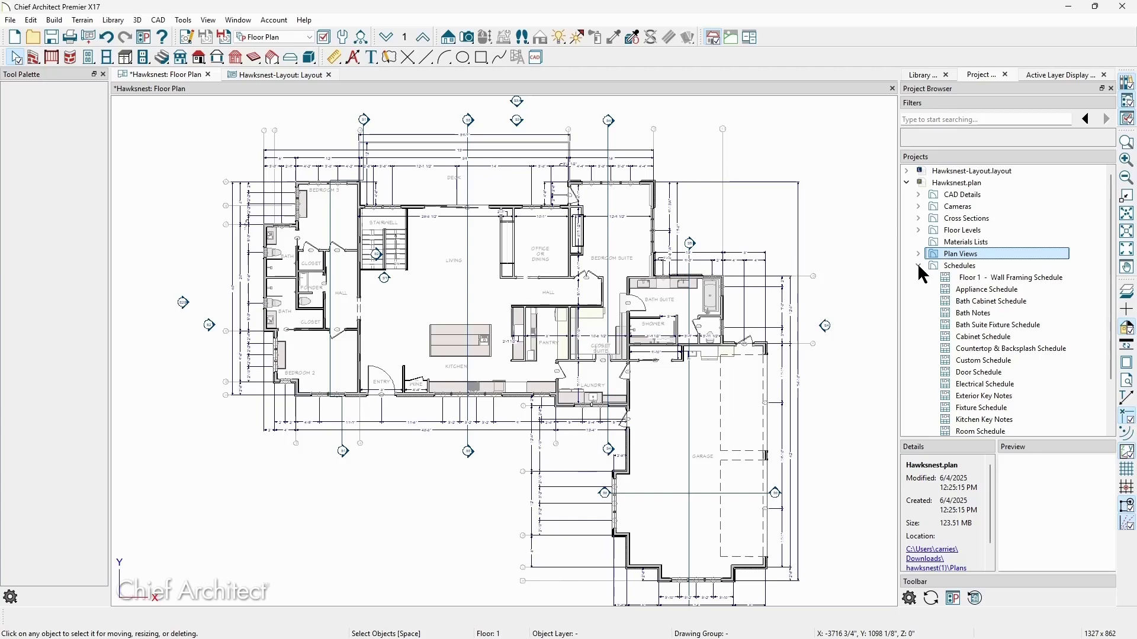
Collapse Schedules, browse Wall Details' Foundation wall details, then collapse Wall Details.
click(919, 266)
click(919, 278)
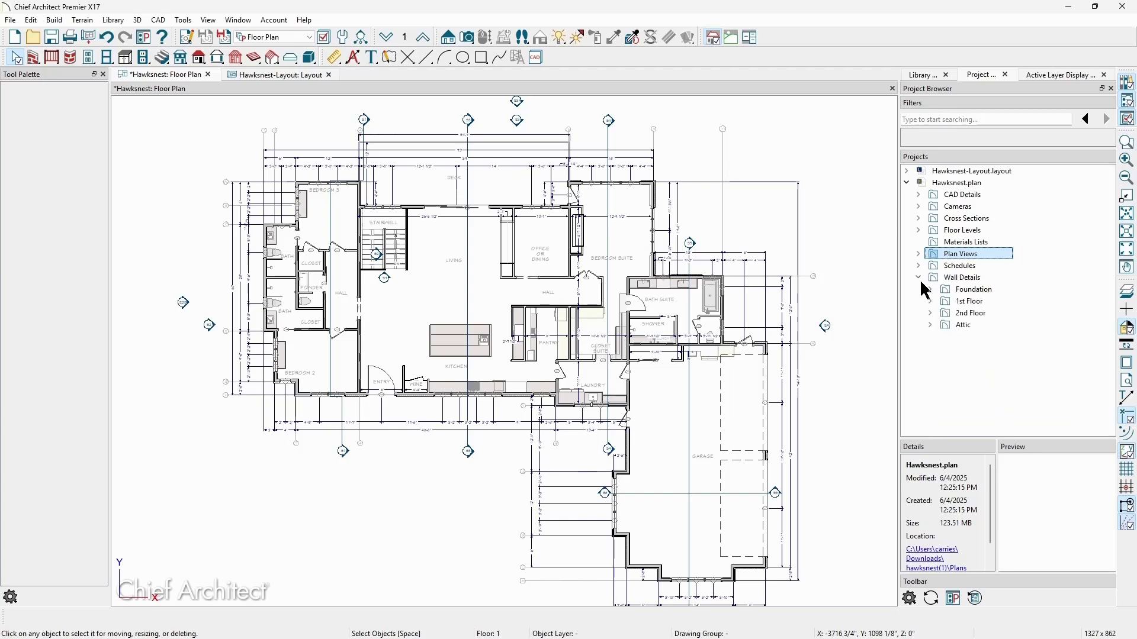
click(928, 290)
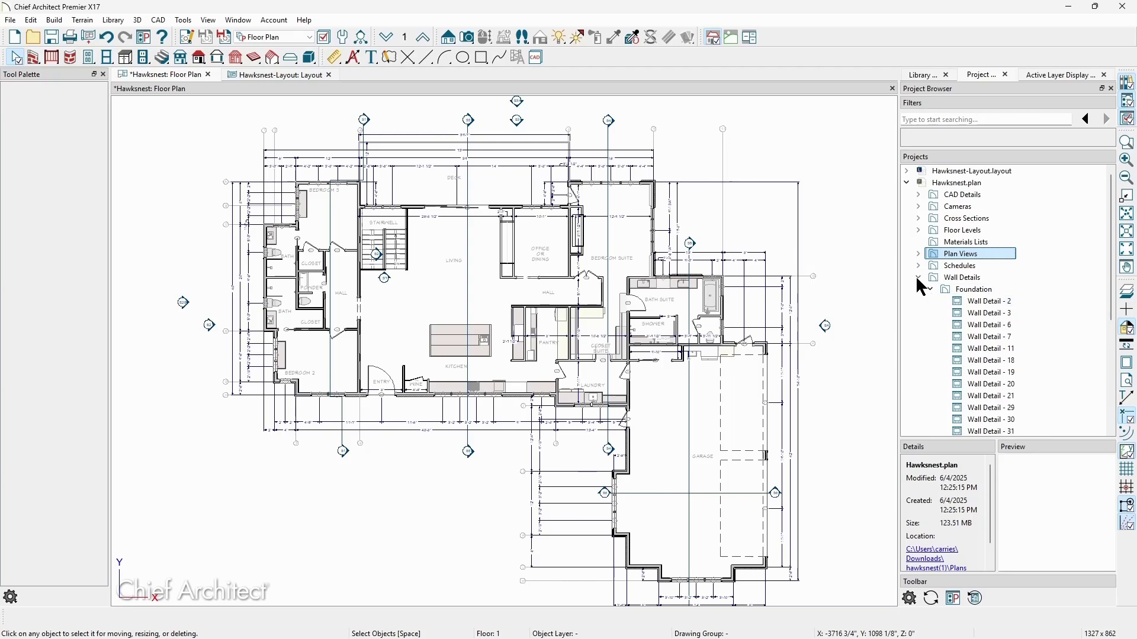
click(918, 278)
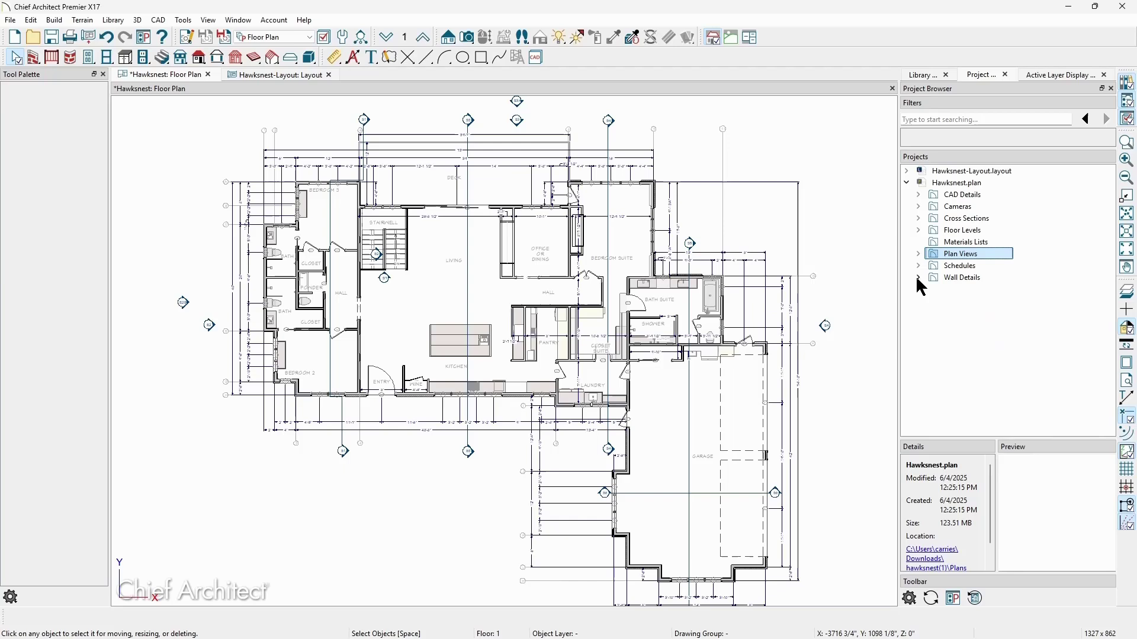
Fold away Hawksnest.plan and expand the Hawksnest layout's Pages list.
click(906, 182)
click(907, 170)
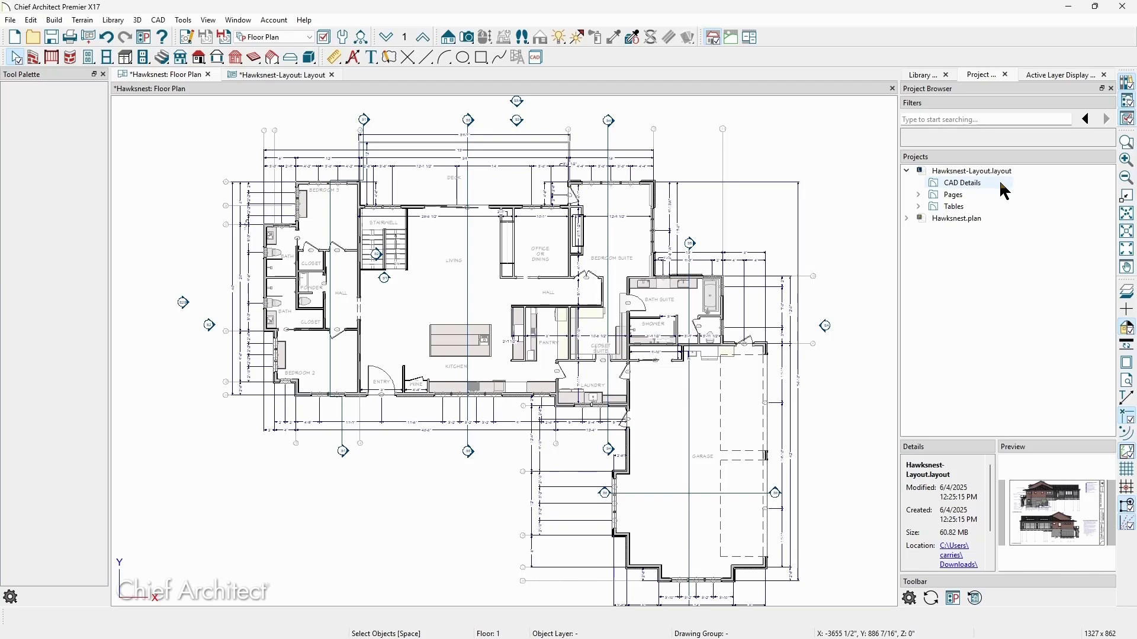
click(919, 195)
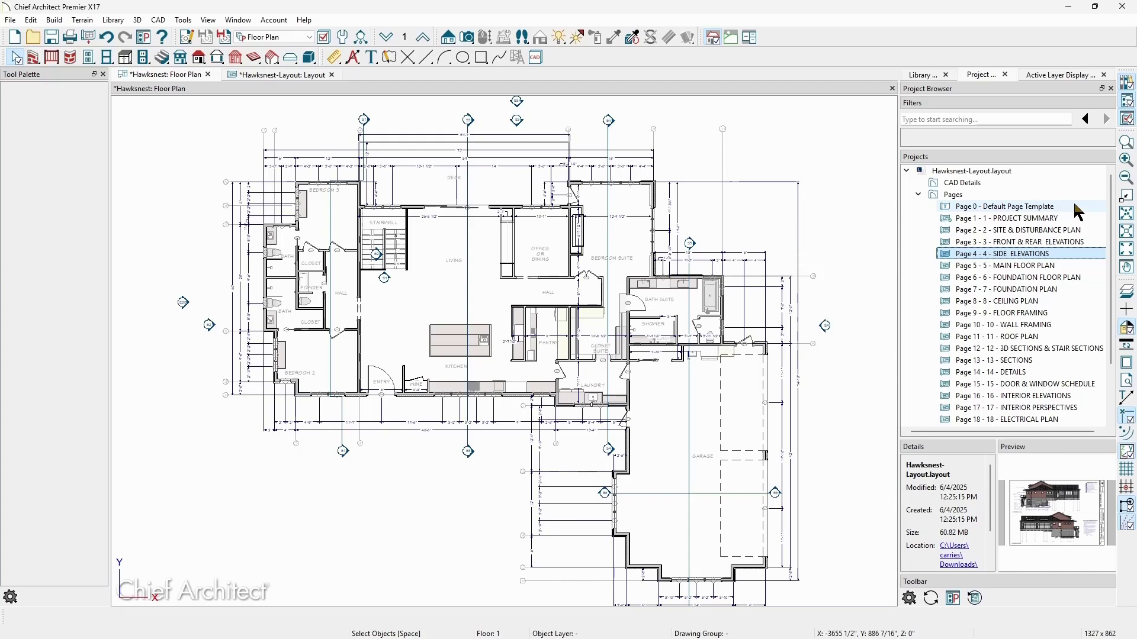
Select Page 0, then collapse Pages and expand the layout's Tables folder.
click(1072, 207)
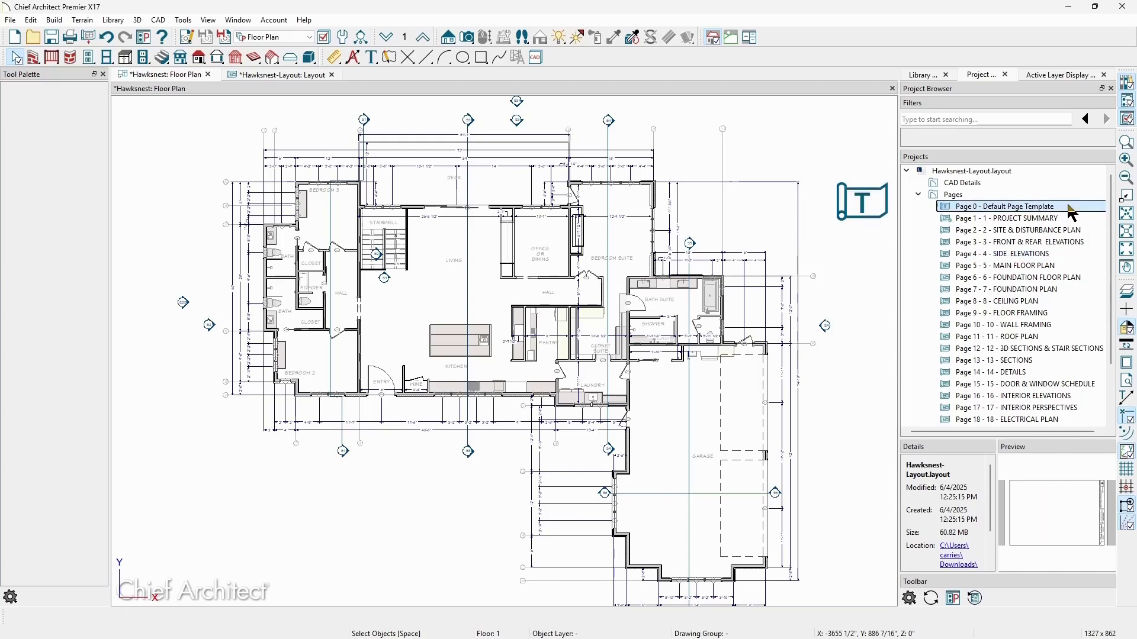
scroll(945, 254, down, 2)
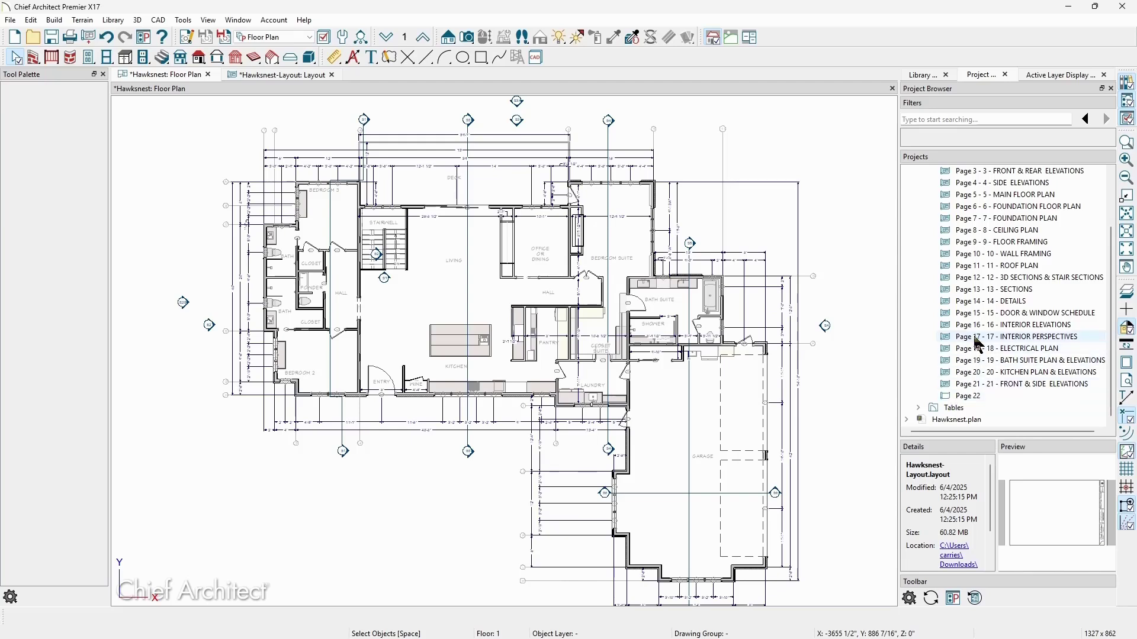
scroll(962, 332, up, 2)
click(918, 194)
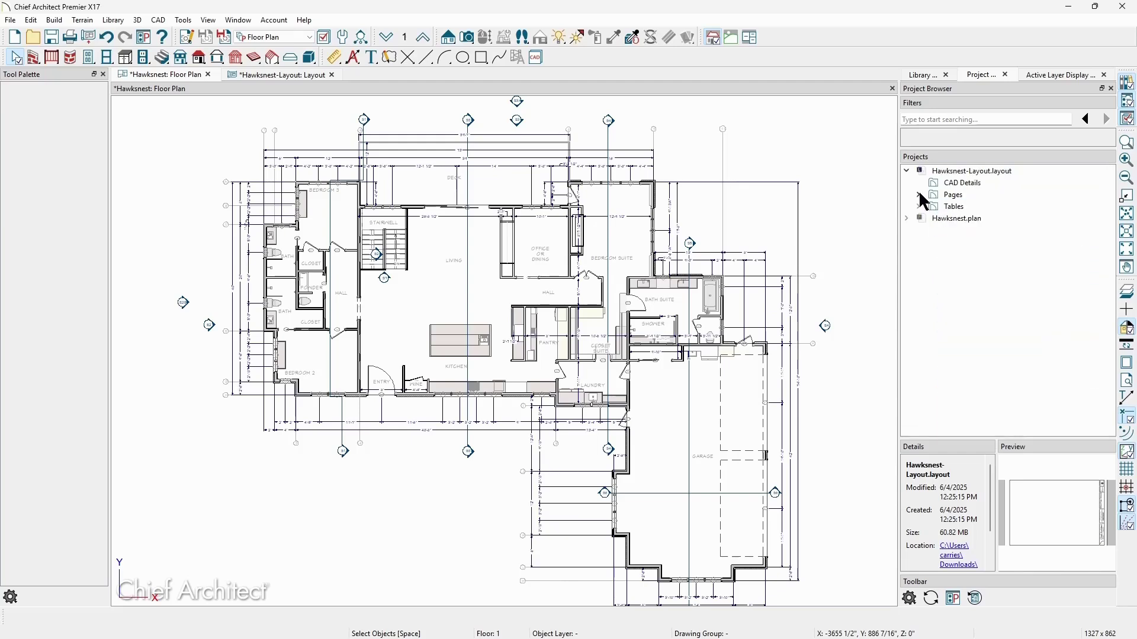
click(918, 206)
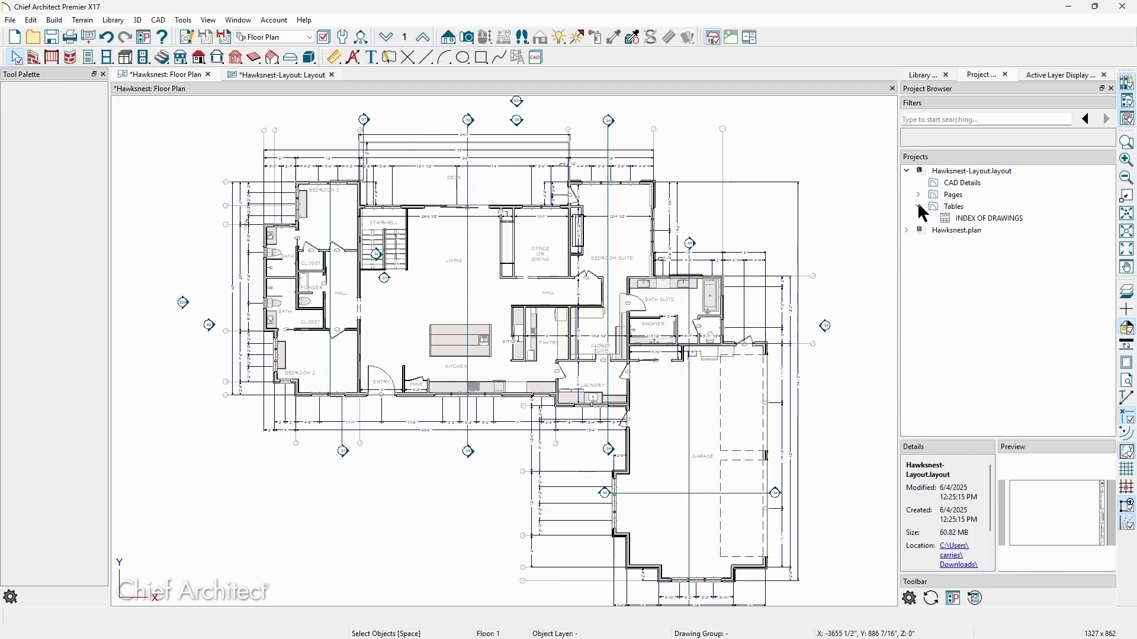
Preview the INDEX OF DRAWINGS table.
click(1017, 220)
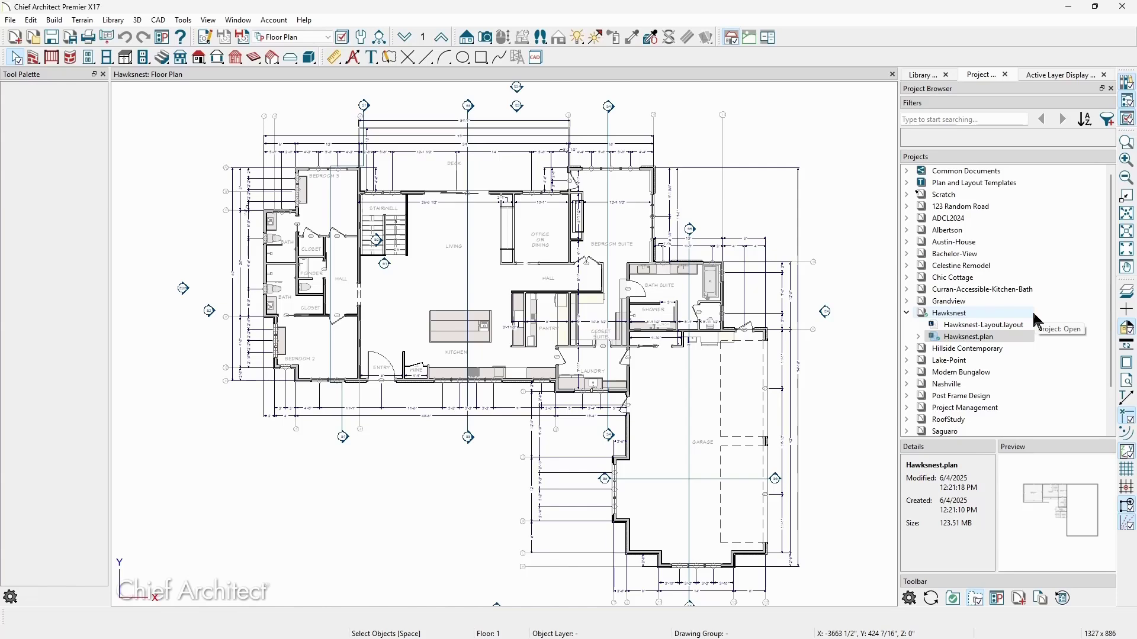
click(988, 119)
text(timber)
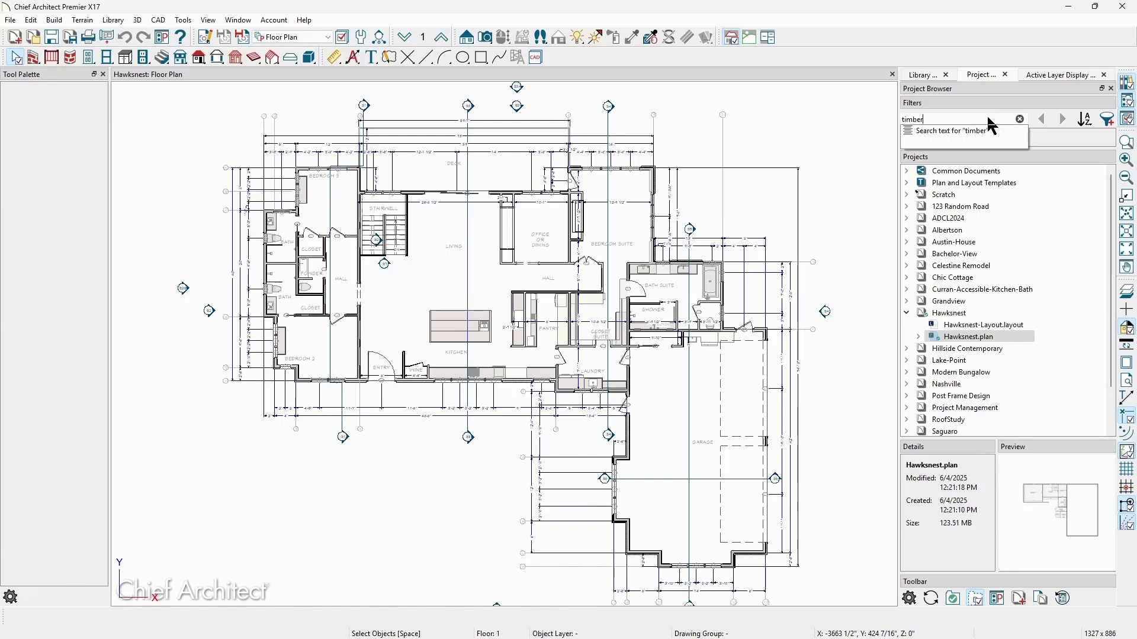
key(Return)
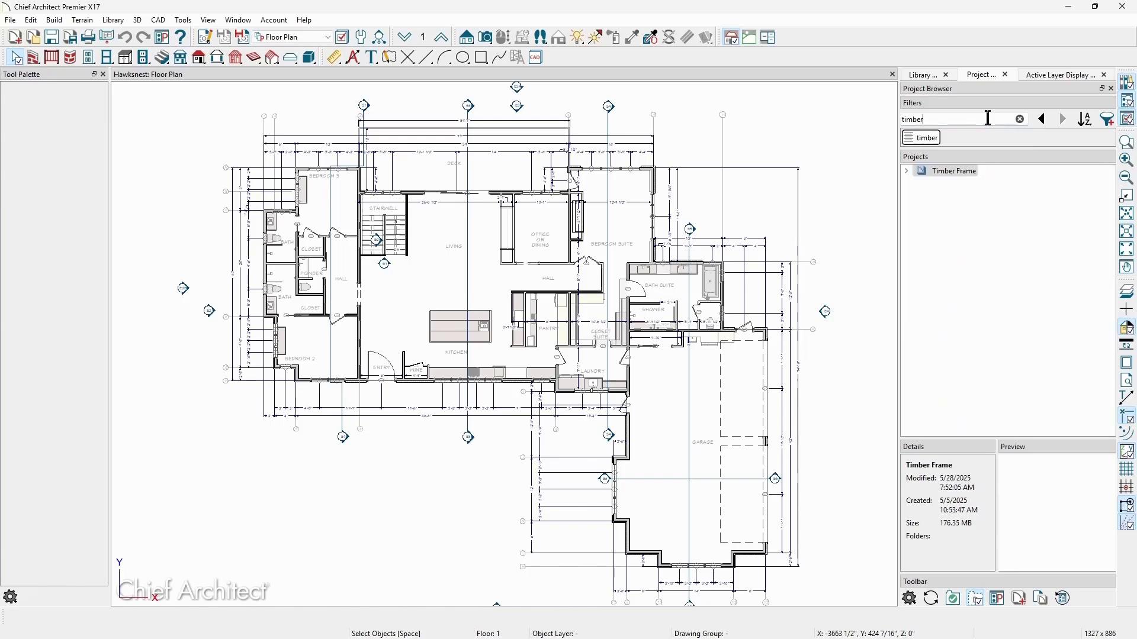
click(1020, 119)
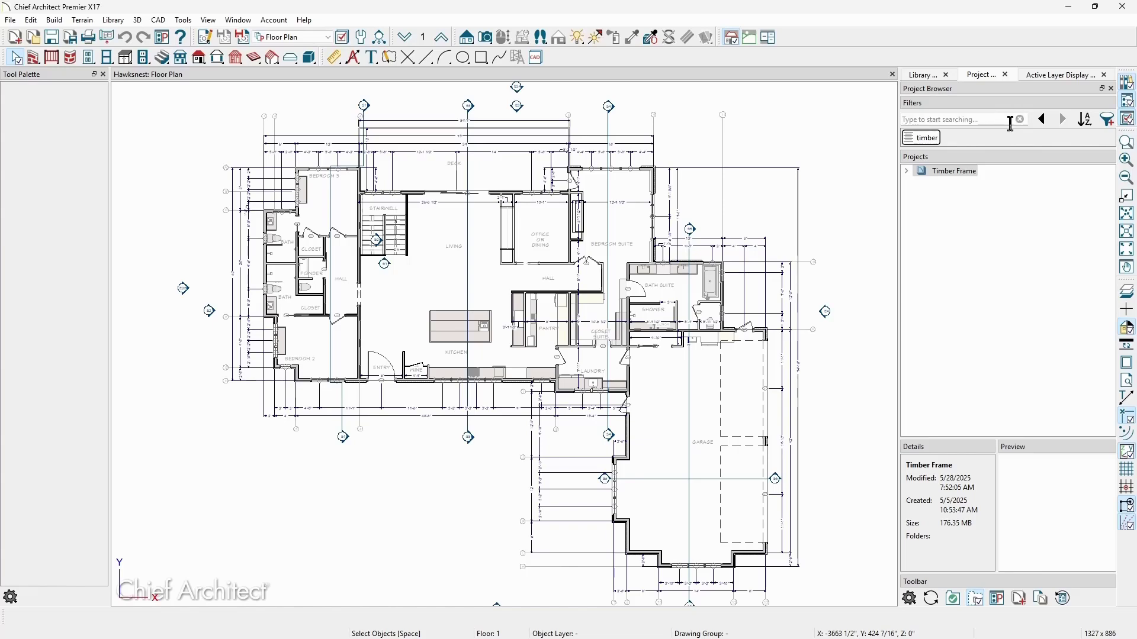
click(923, 141)
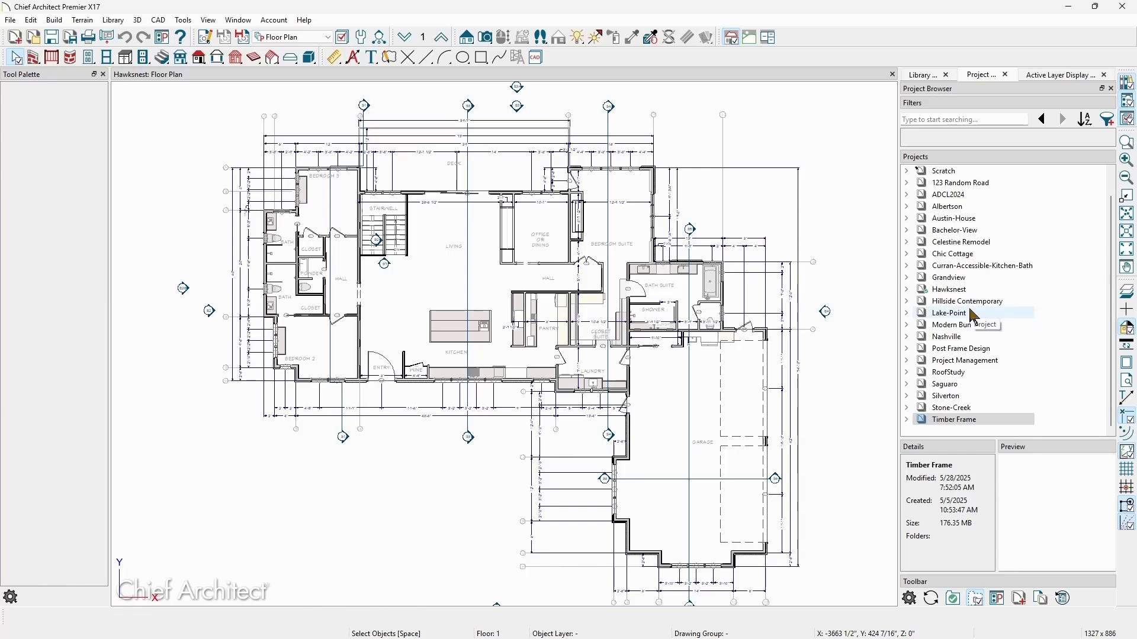
click(1089, 122)
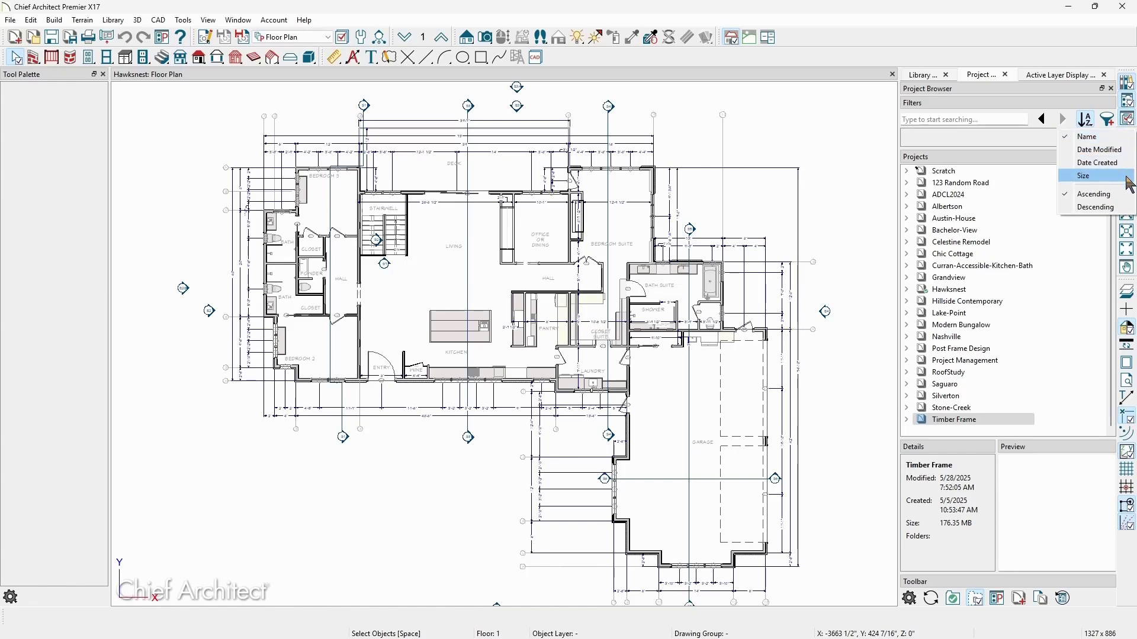
click(1045, 148)
click(1109, 126)
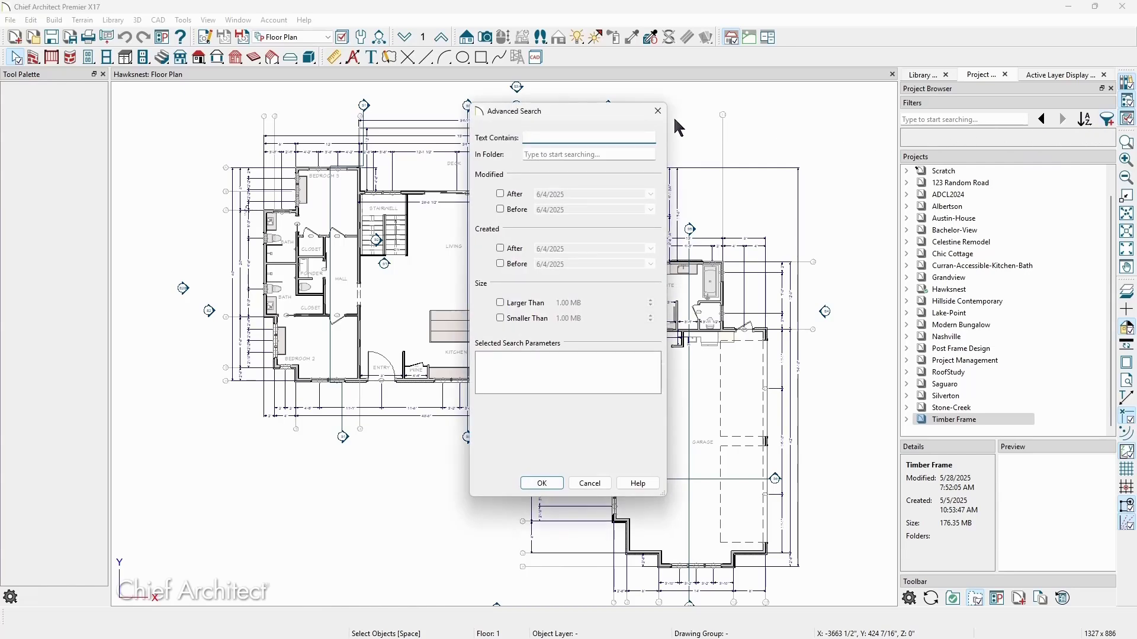
click(658, 113)
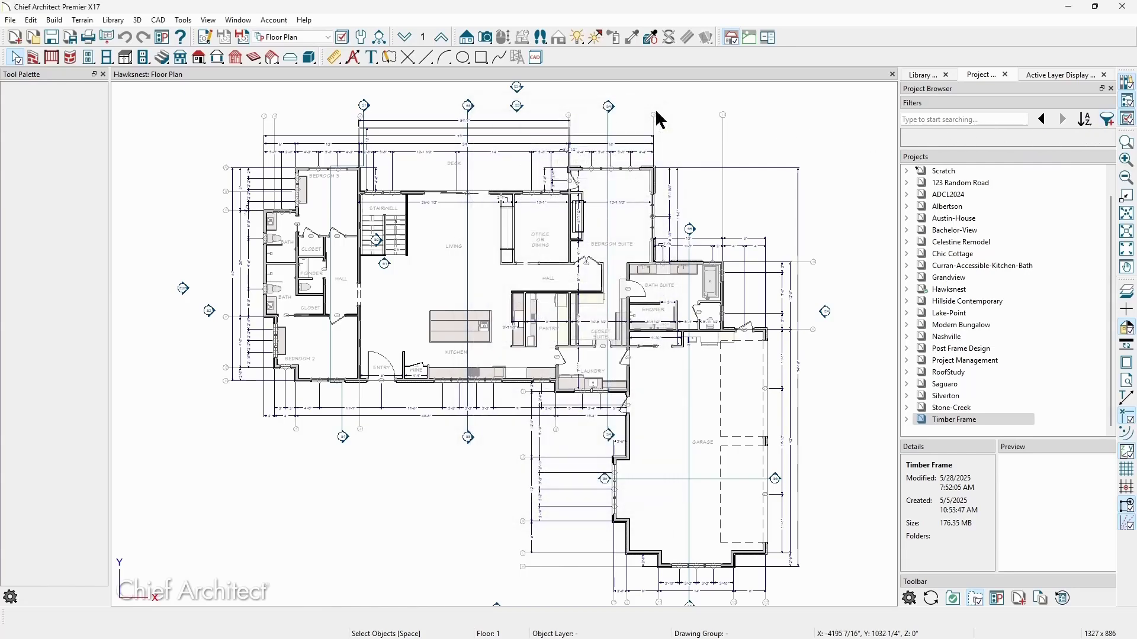
Pin the Hawksnest project from its context menu, then expand Plan and Layout Templates.
right_click(961, 292)
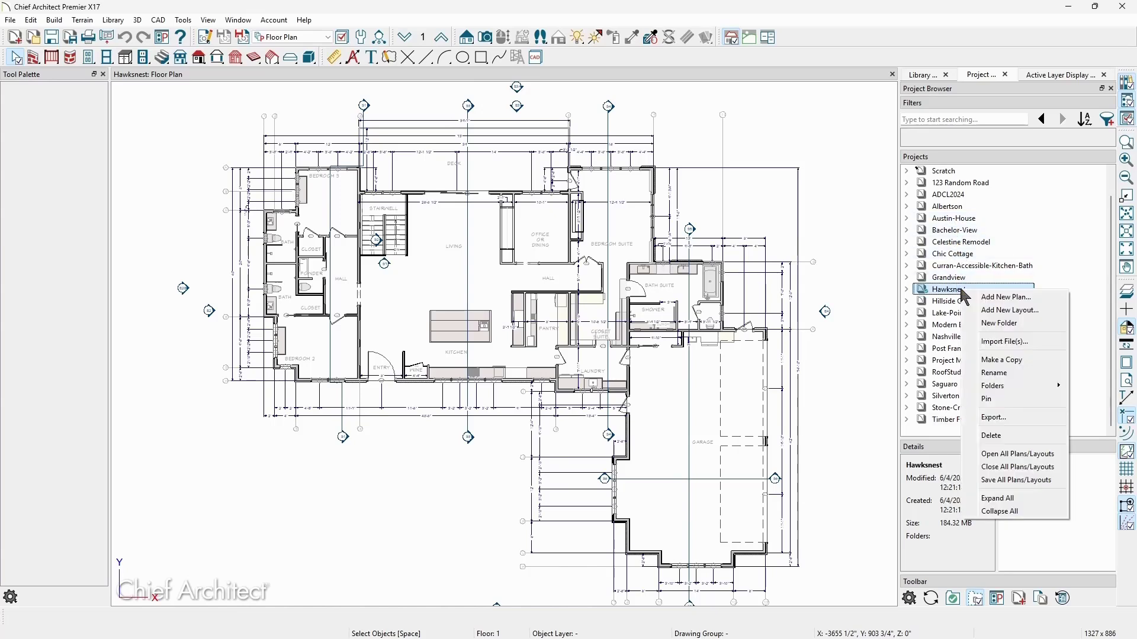
click(1007, 396)
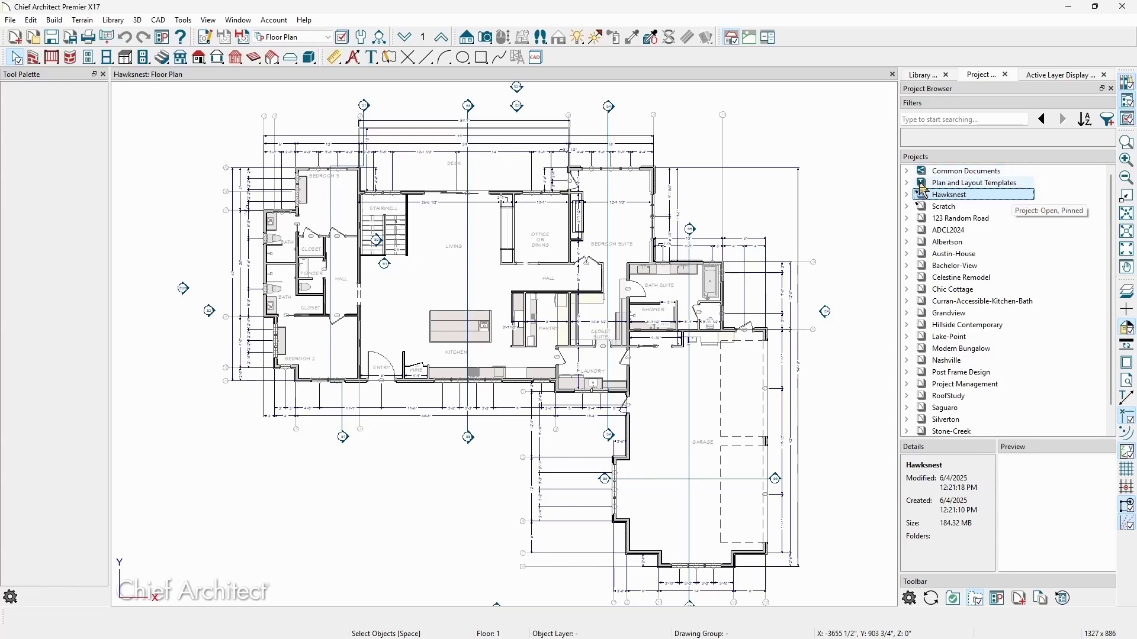
click(906, 183)
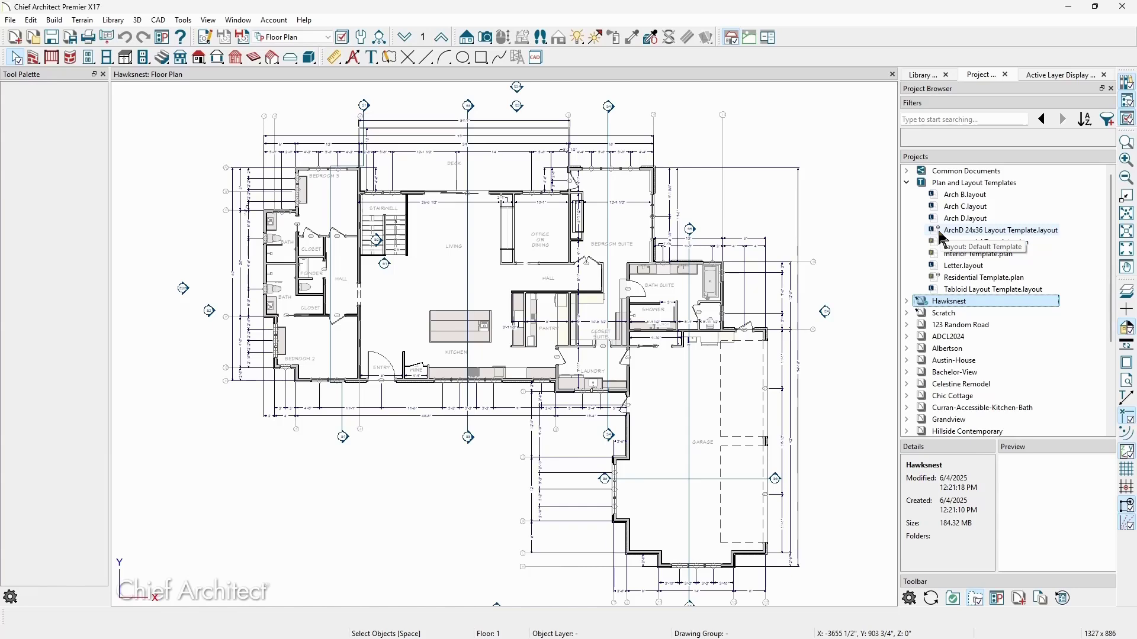
Inspect the templates folder and ArchD 24x36 menus, then collapse templates and expand Common Documents.
right_click(1006, 183)
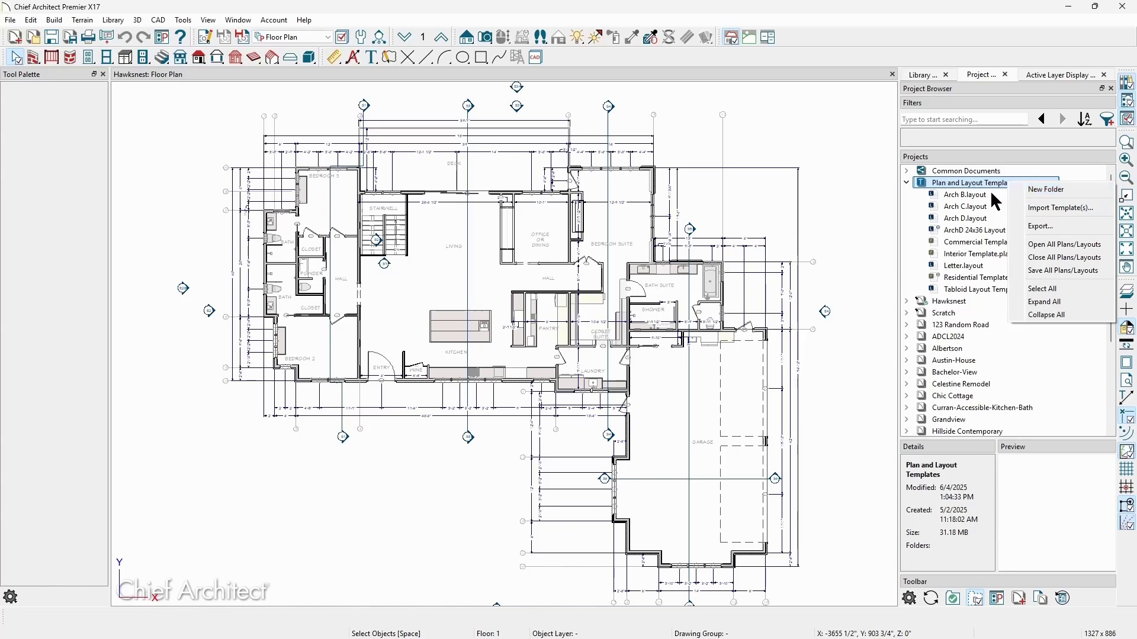
click(982, 234)
right_click(983, 233)
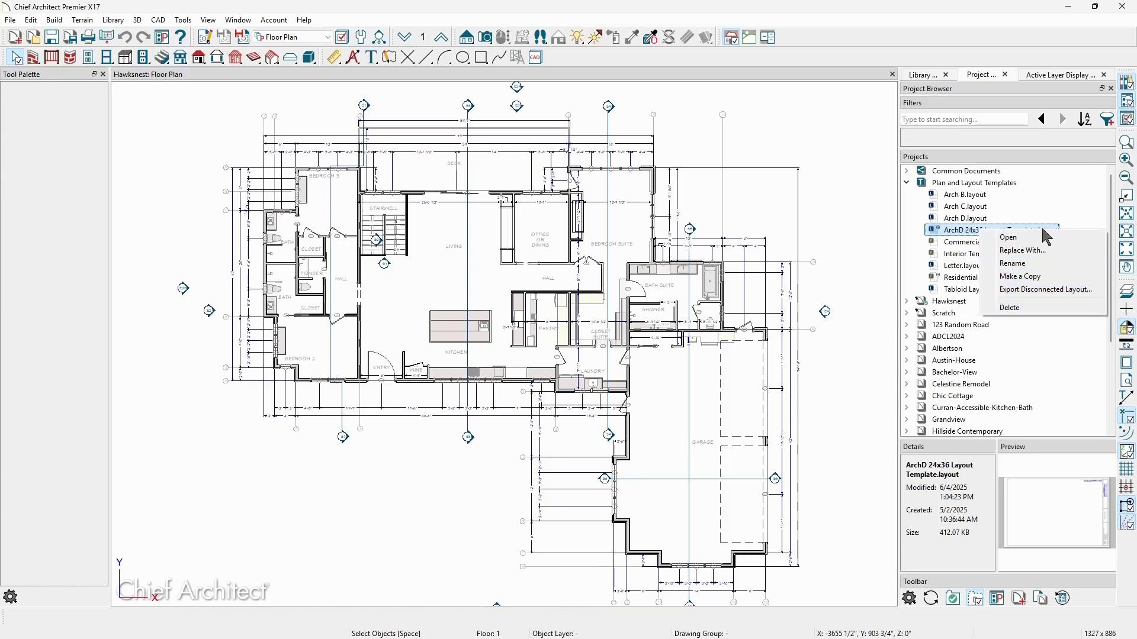
click(906, 181)
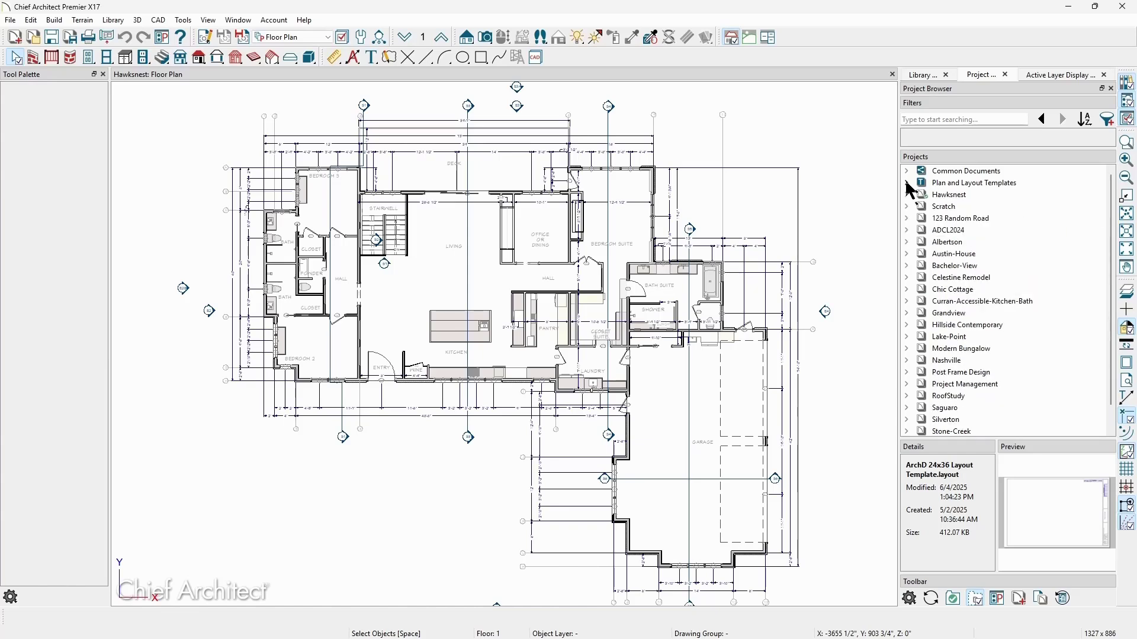
click(906, 171)
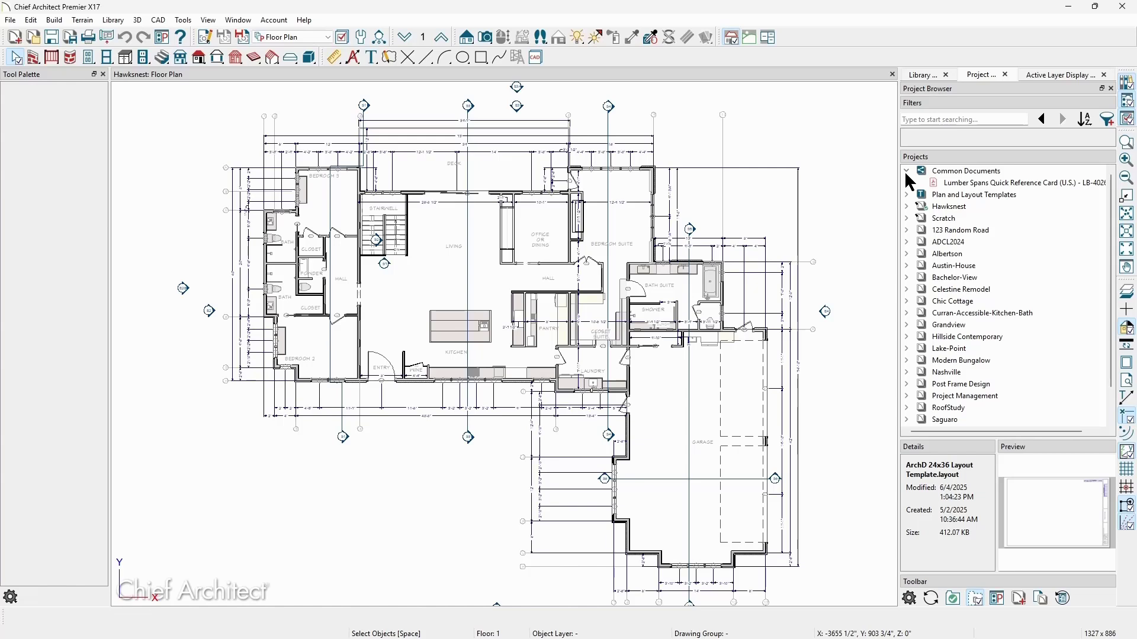
Collapse Common Documents and expand the Hawksnest project to show its layout and plan files.
right_click(1030, 171)
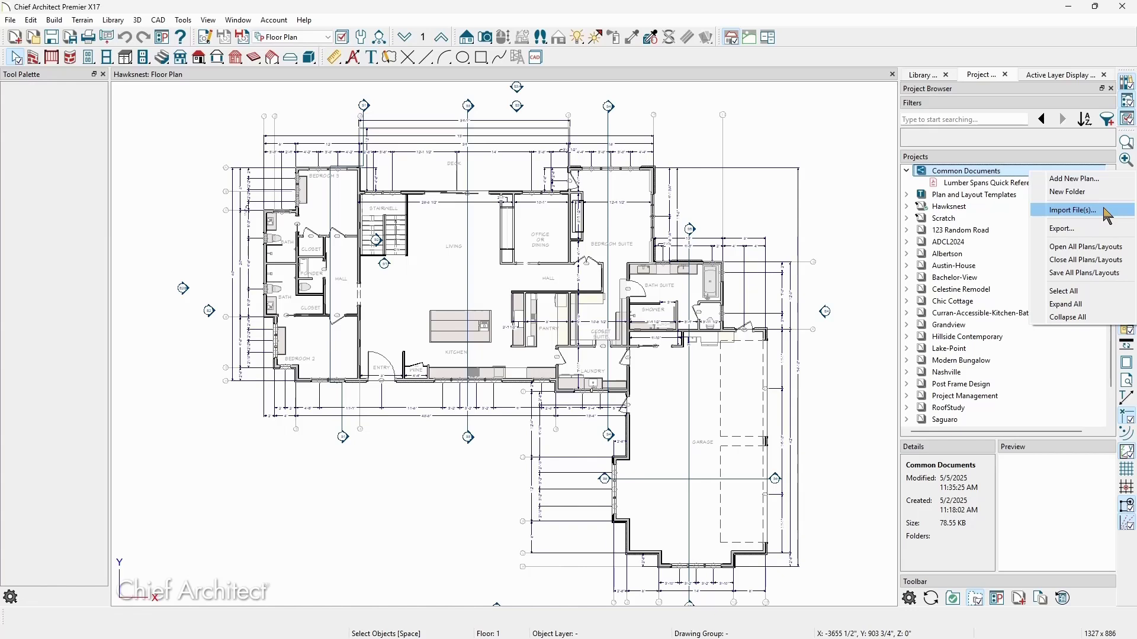
click(905, 170)
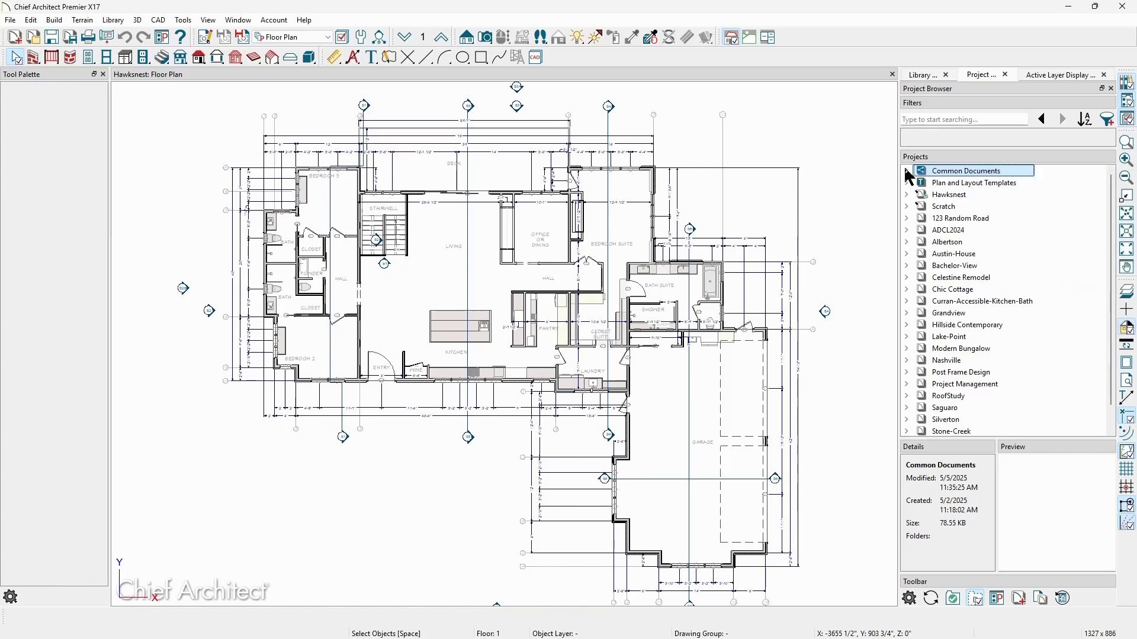
click(906, 194)
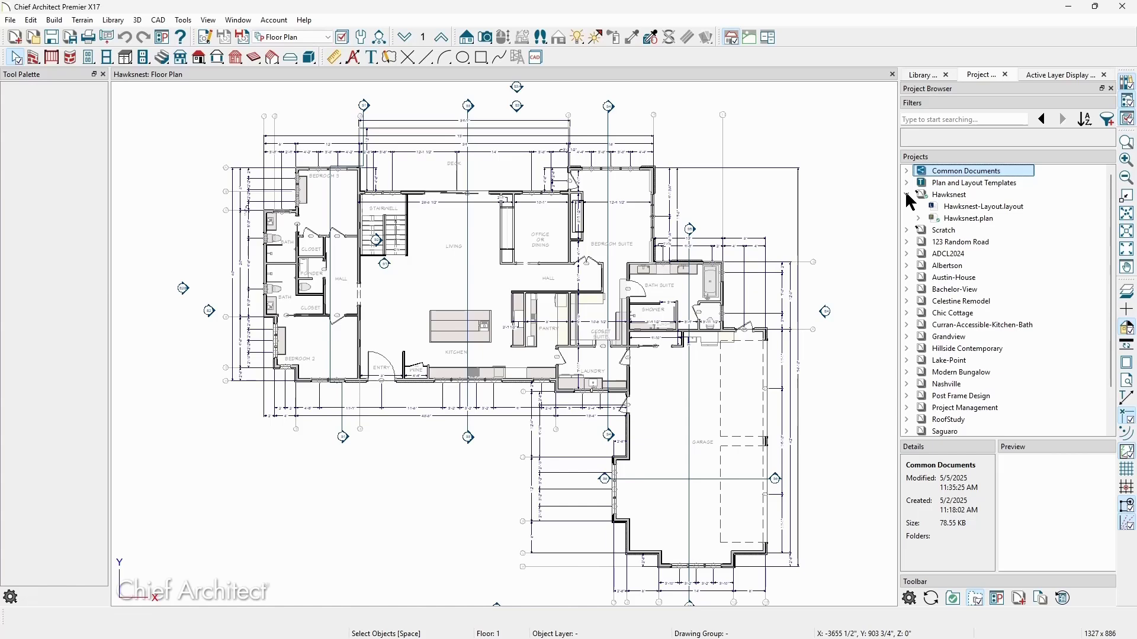
right_click(961, 197)
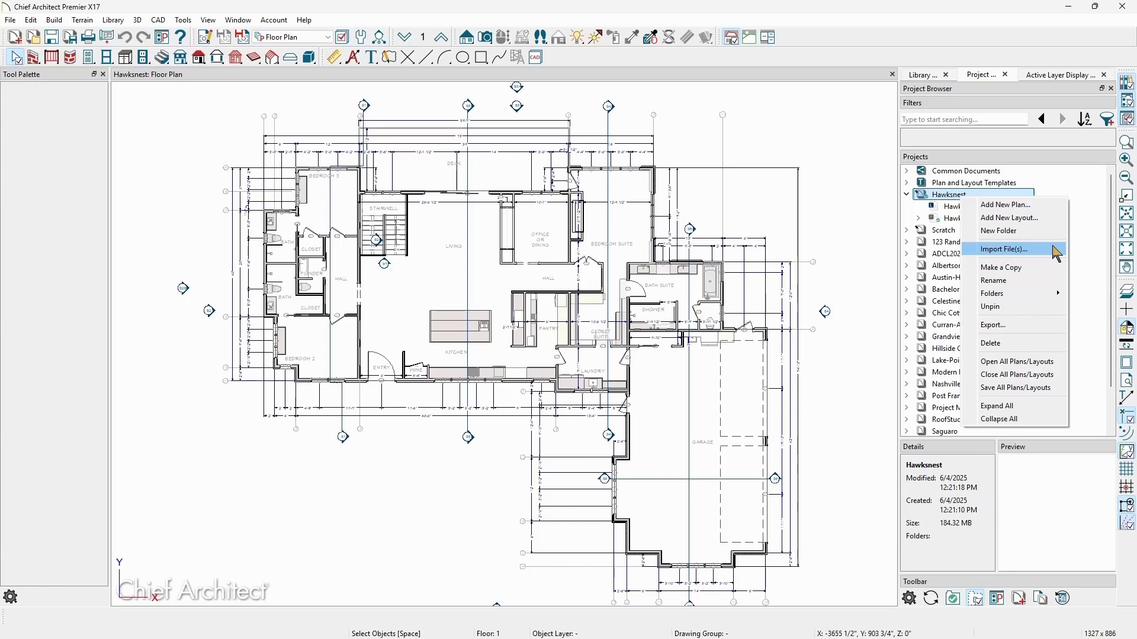
click(1092, 238)
Expand Hawksnest.plan and its Plan Views, scrolling through Working, Ceiling, Deck, Electrical and more.
click(918, 219)
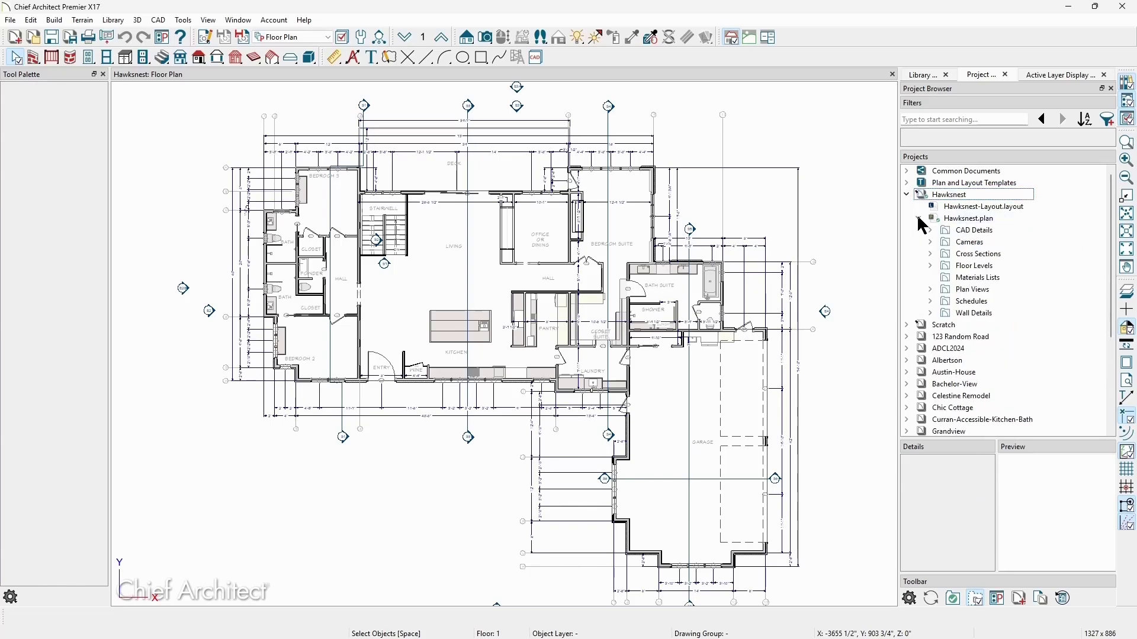
click(930, 289)
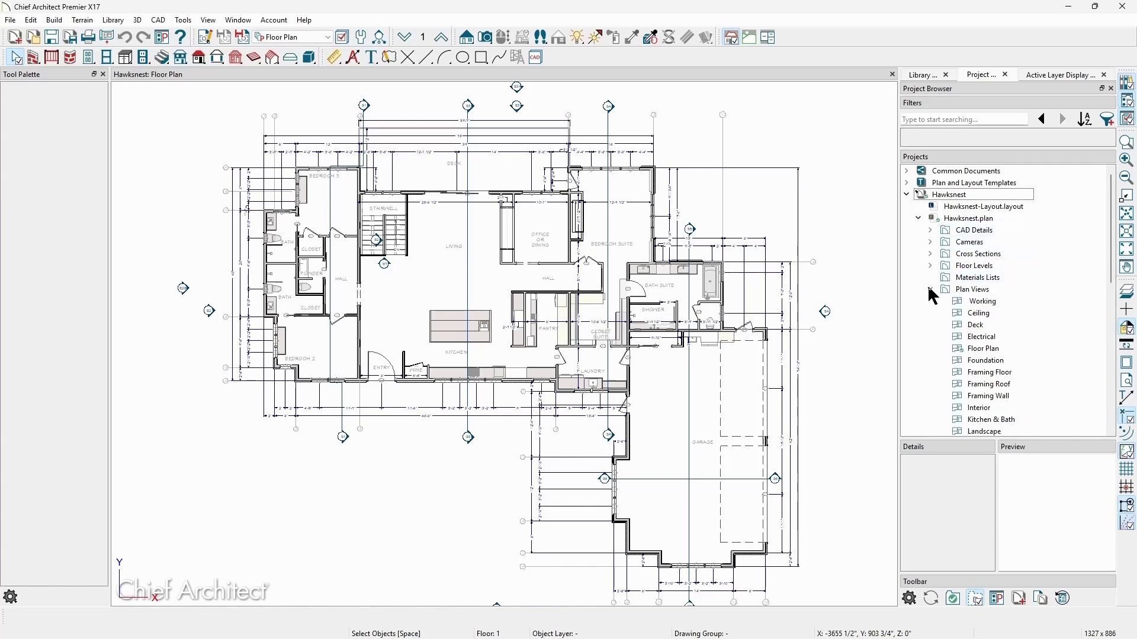
scroll(933, 294, down, 2)
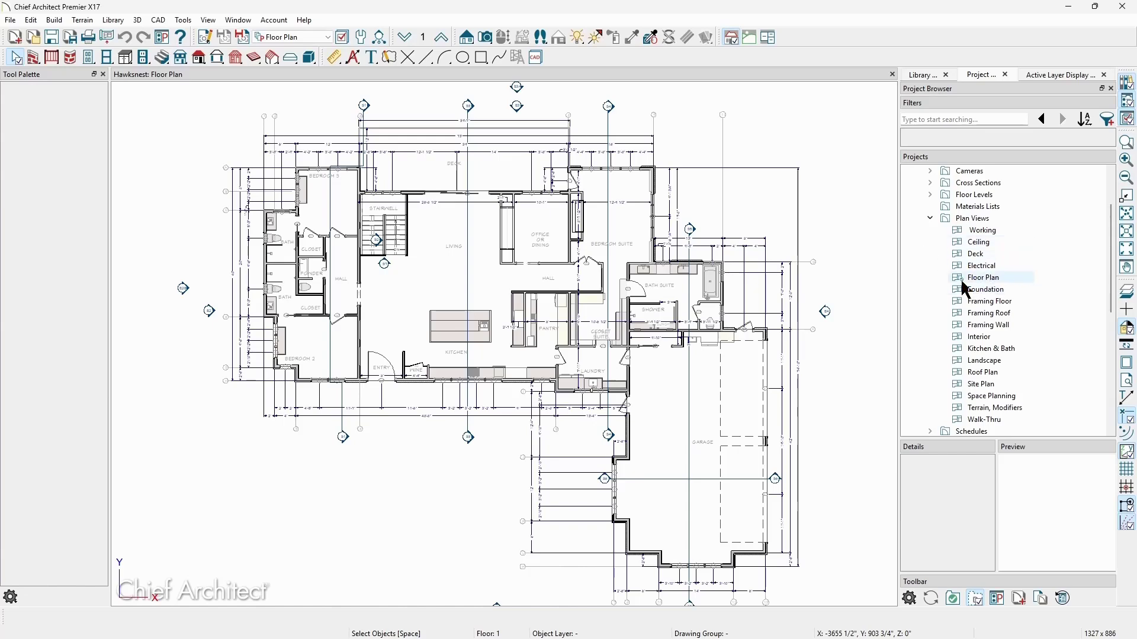
scroll(924, 296, up, 2)
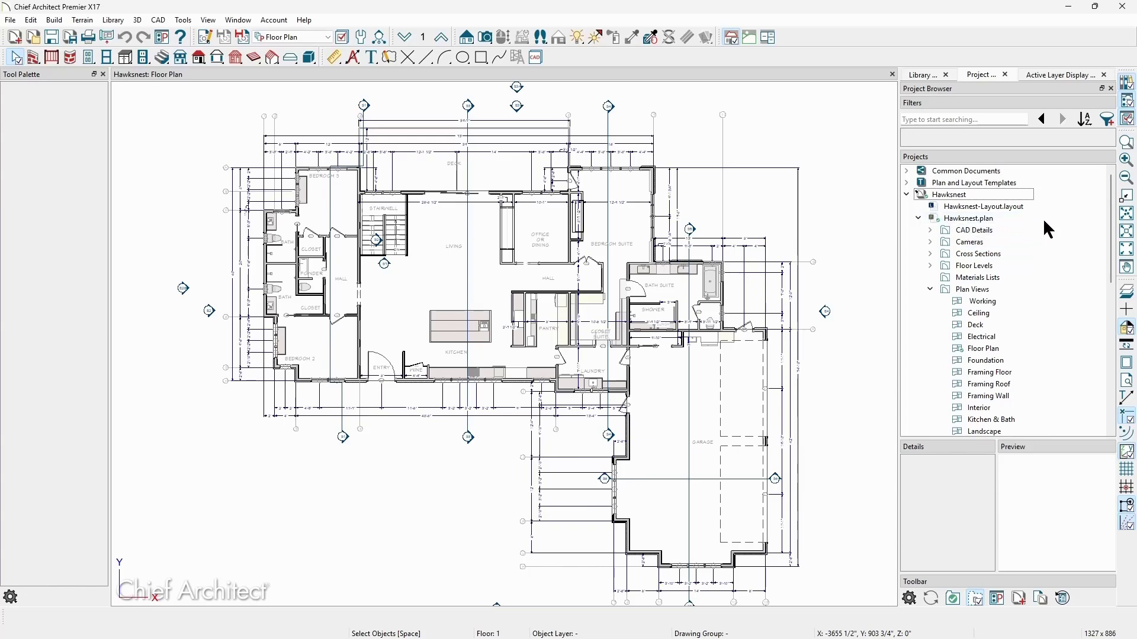
Collapse Hawksnest, toggle the list filters for pinned projects and Common Documents/templates, then open the panel menu.
click(918, 218)
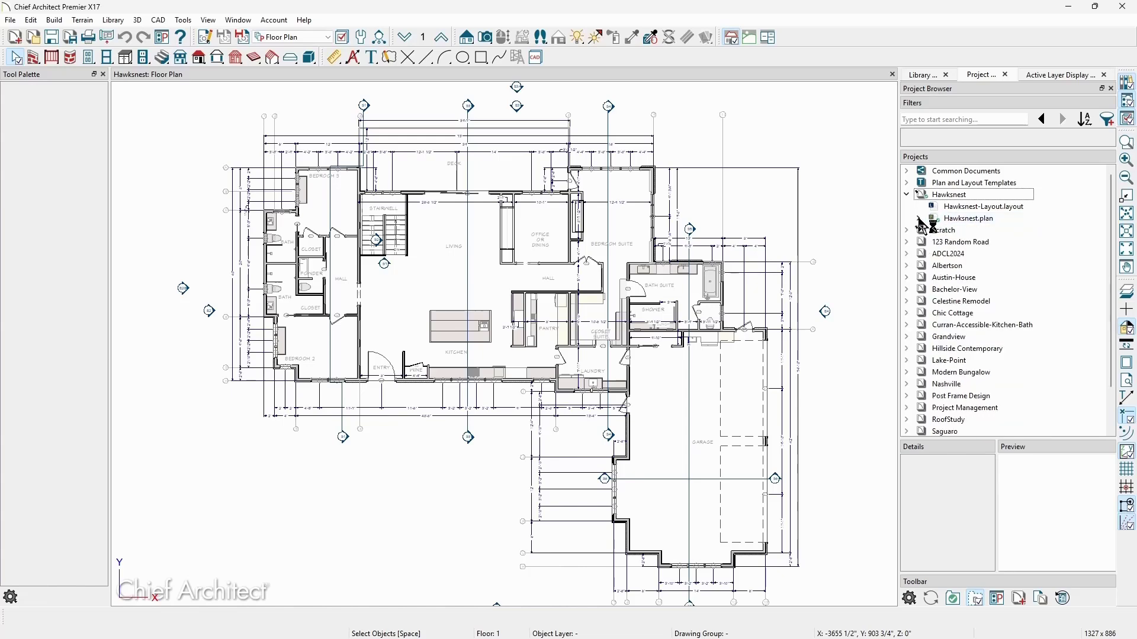
click(906, 196)
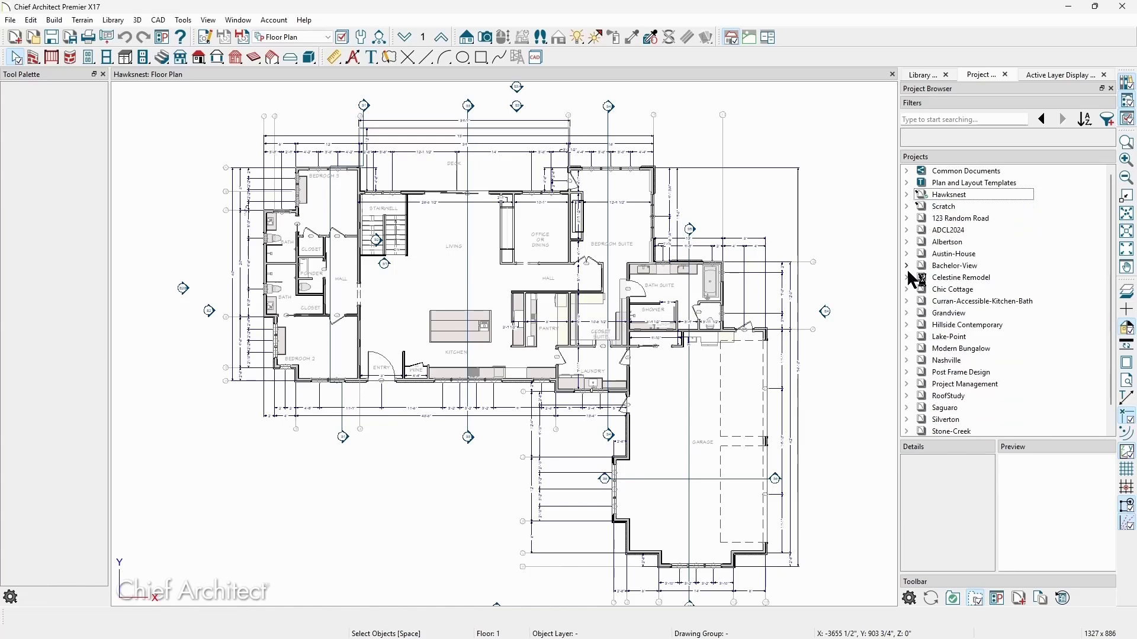
click(953, 600)
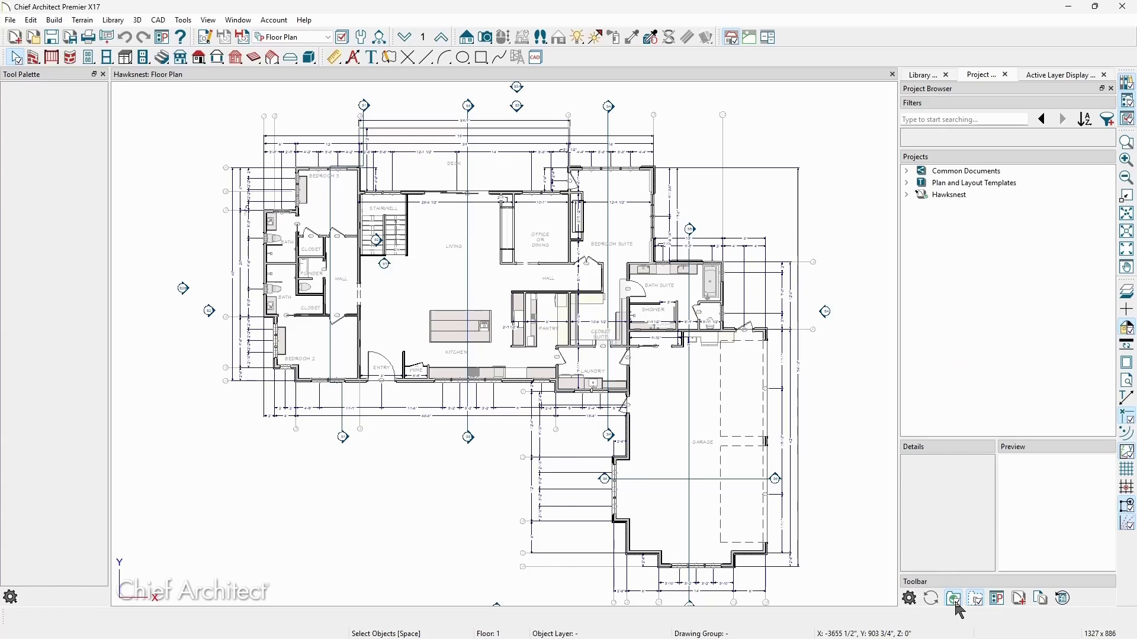
click(956, 602)
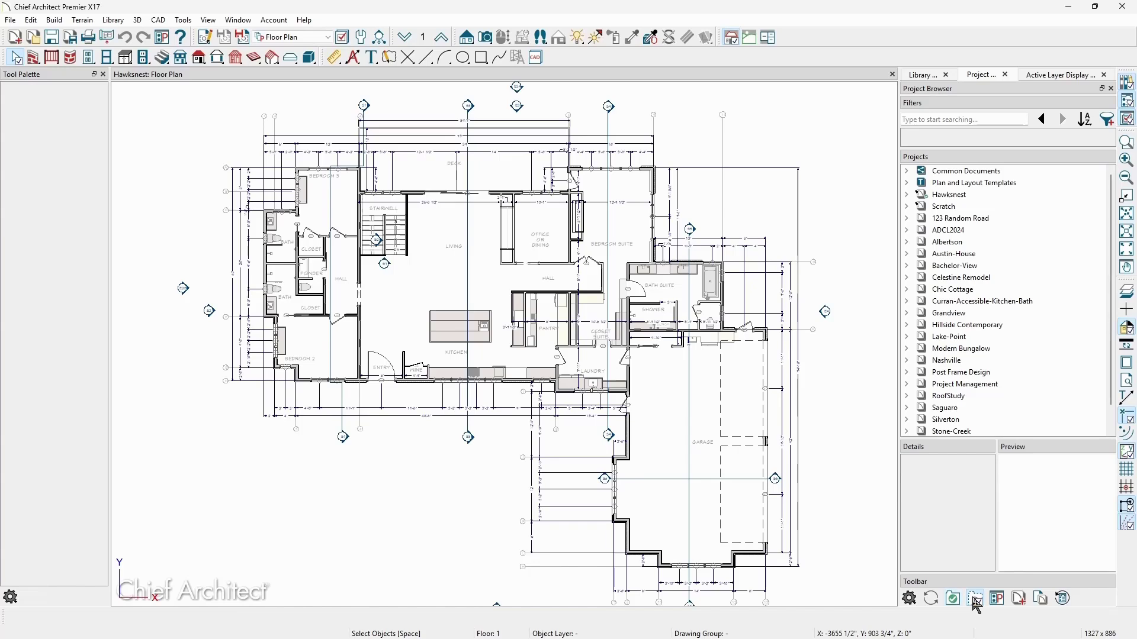
click(975, 601)
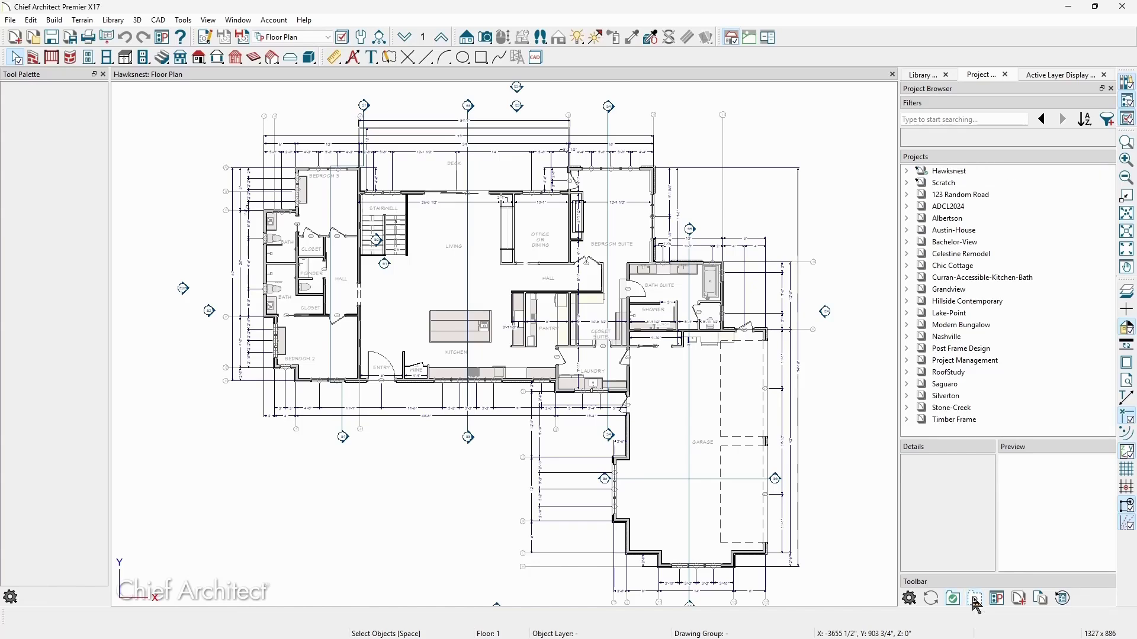
click(974, 601)
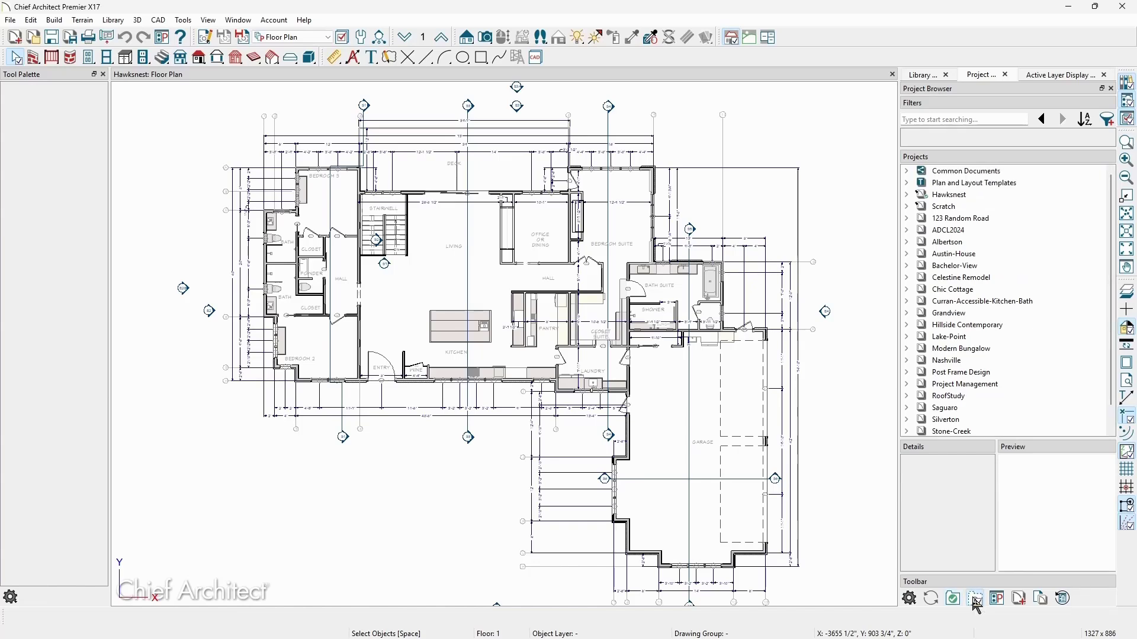
click(910, 599)
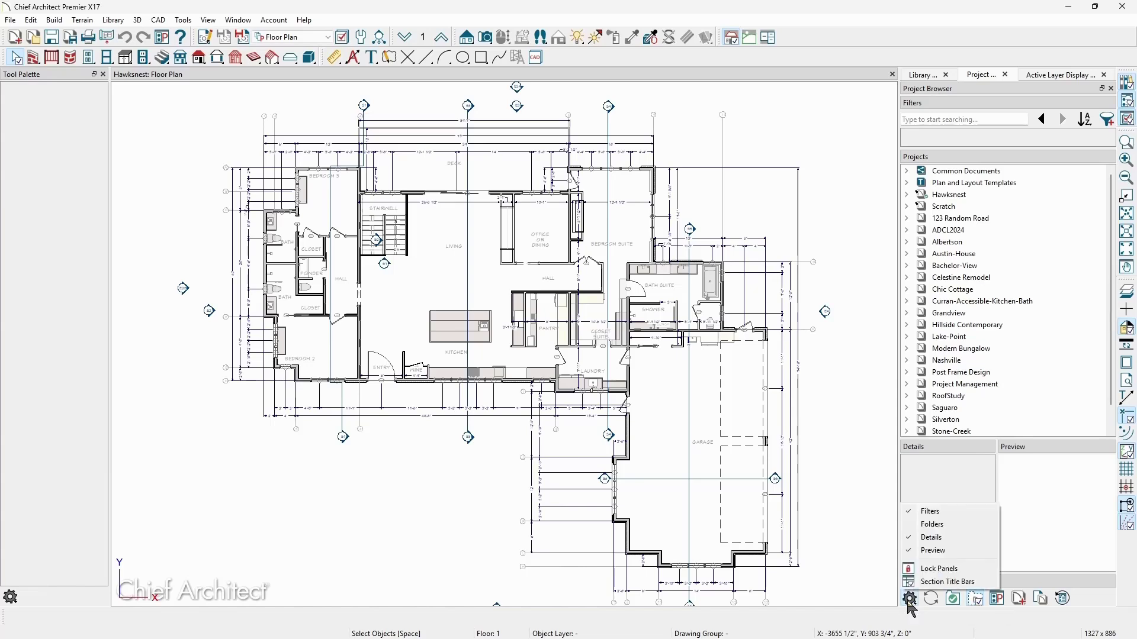
Turn on the Folders panel and add a project folder named Active.
click(950, 525)
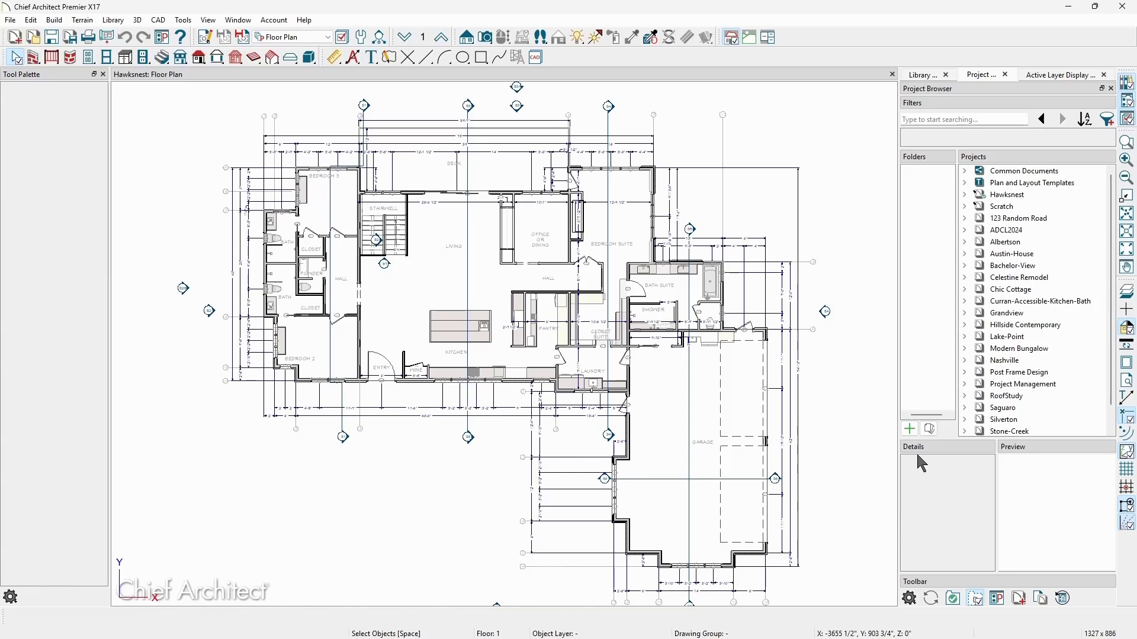
click(910, 428)
text(Active)
key(Return)
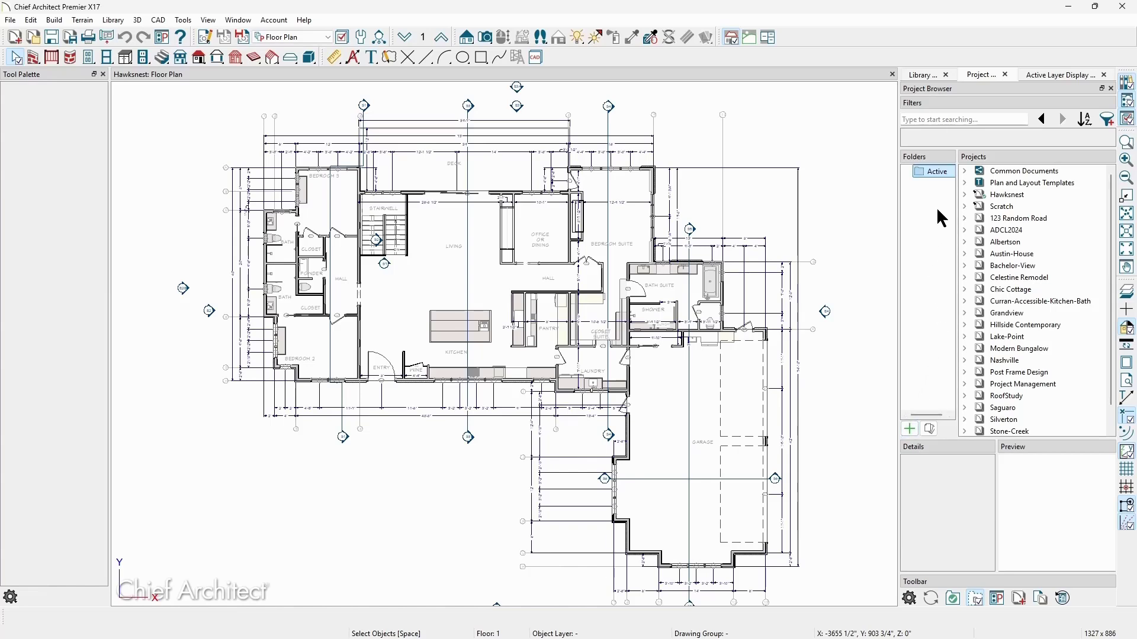
Assign Hawksnest and Albertson to the Active folder.
right_click(1015, 200)
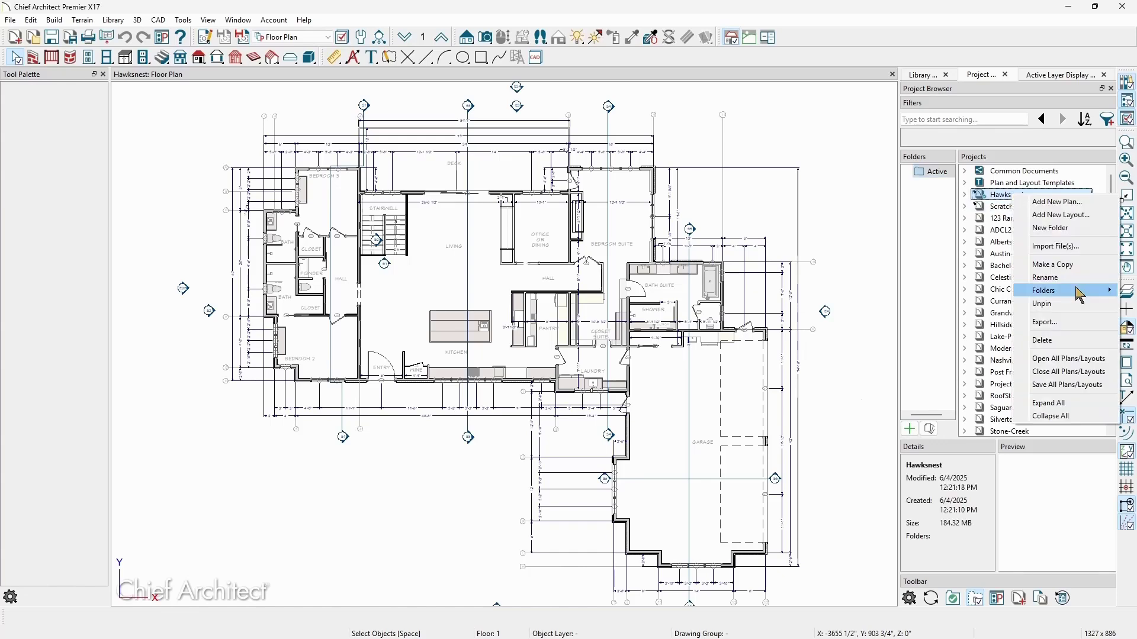
mouse_move(1024, 291)
click(877, 304)
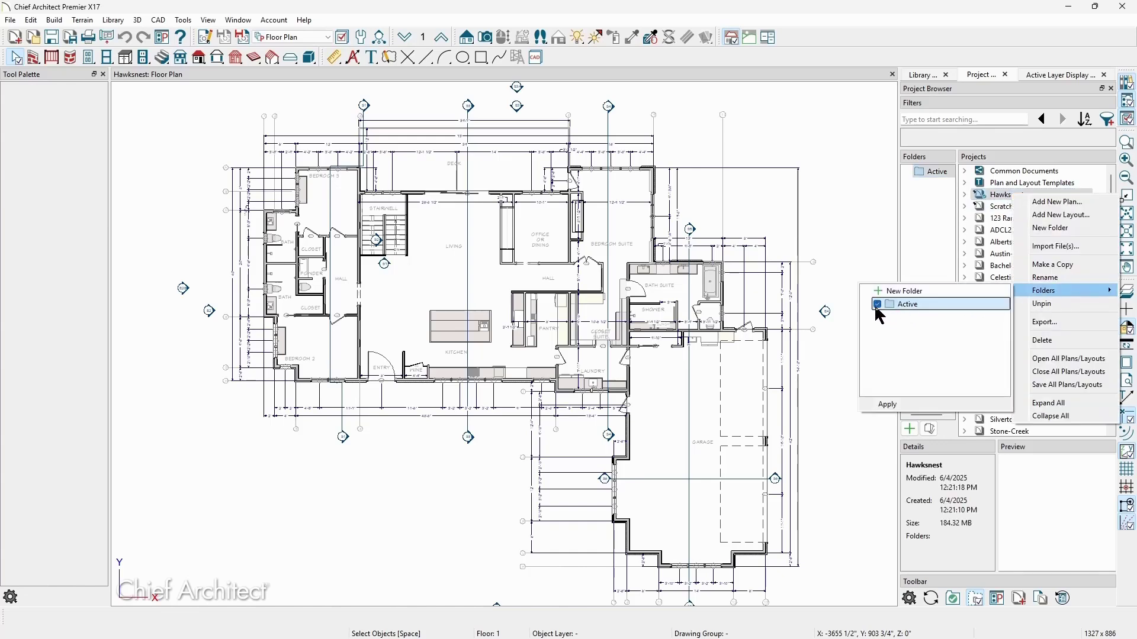
click(888, 404)
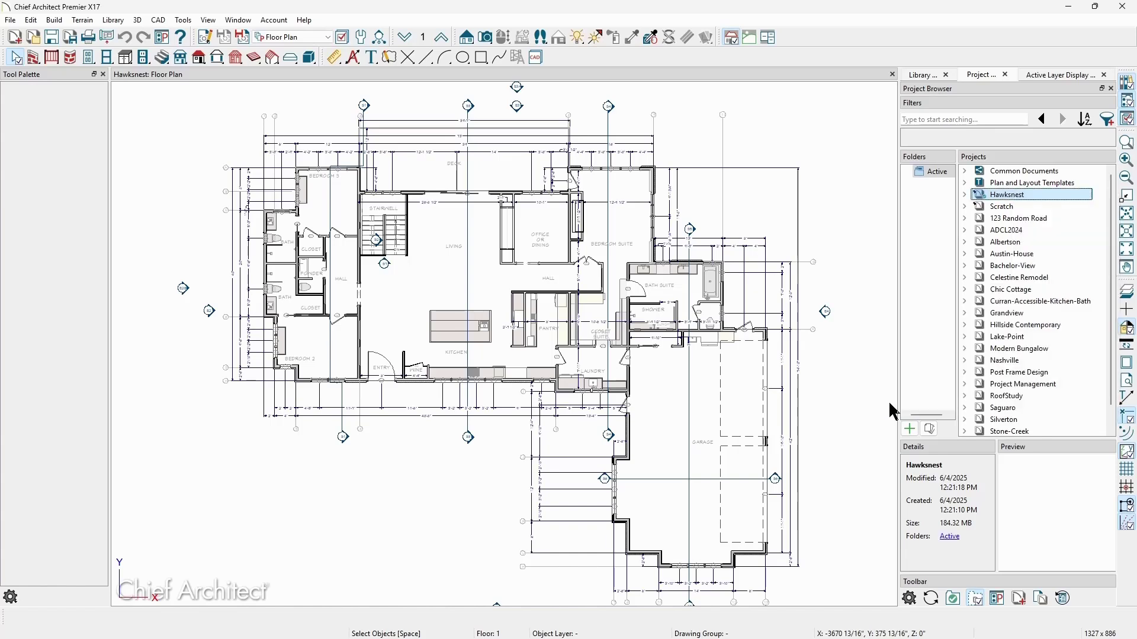
drag(1029, 241, 947, 178)
Try the Active folder filter and its options, then filter the list to Unfiled projects.
click(943, 173)
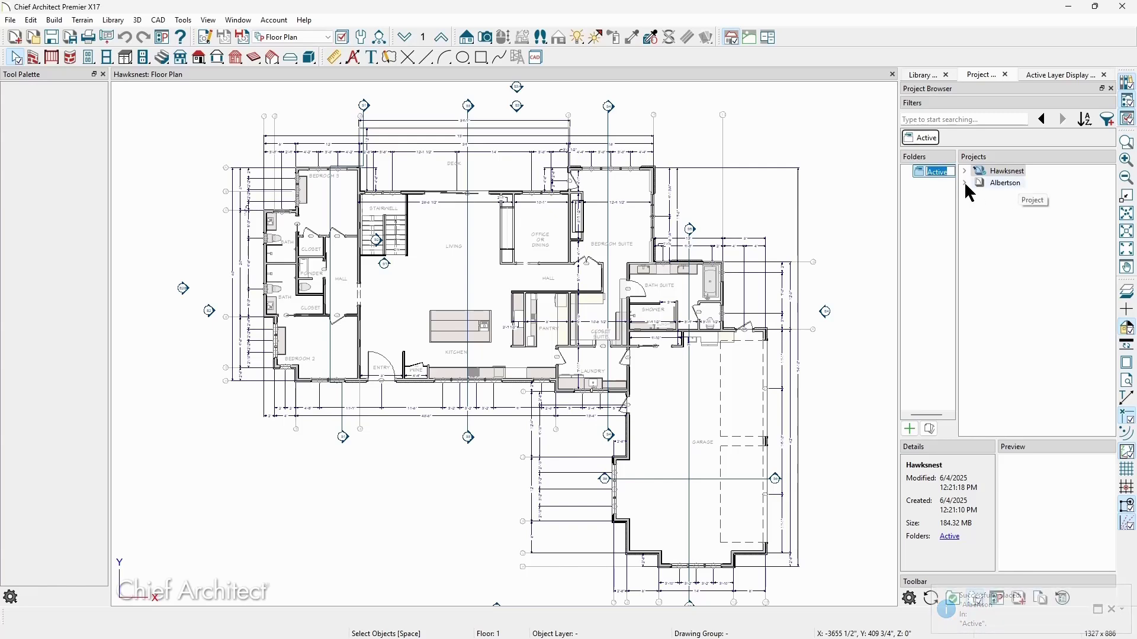
click(911, 140)
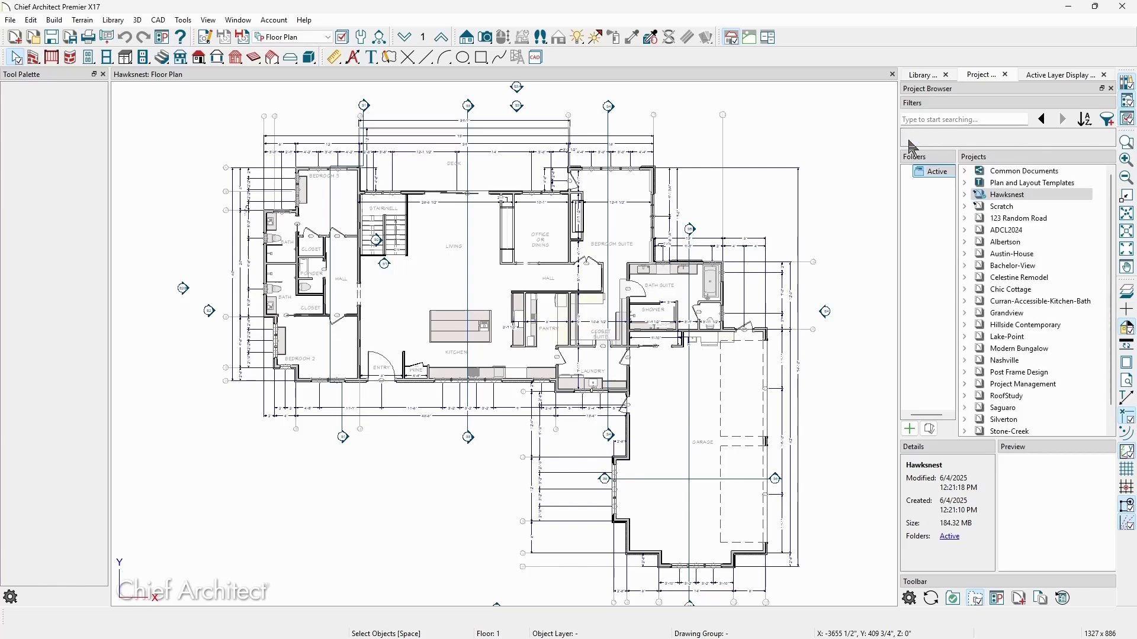
right_click(945, 171)
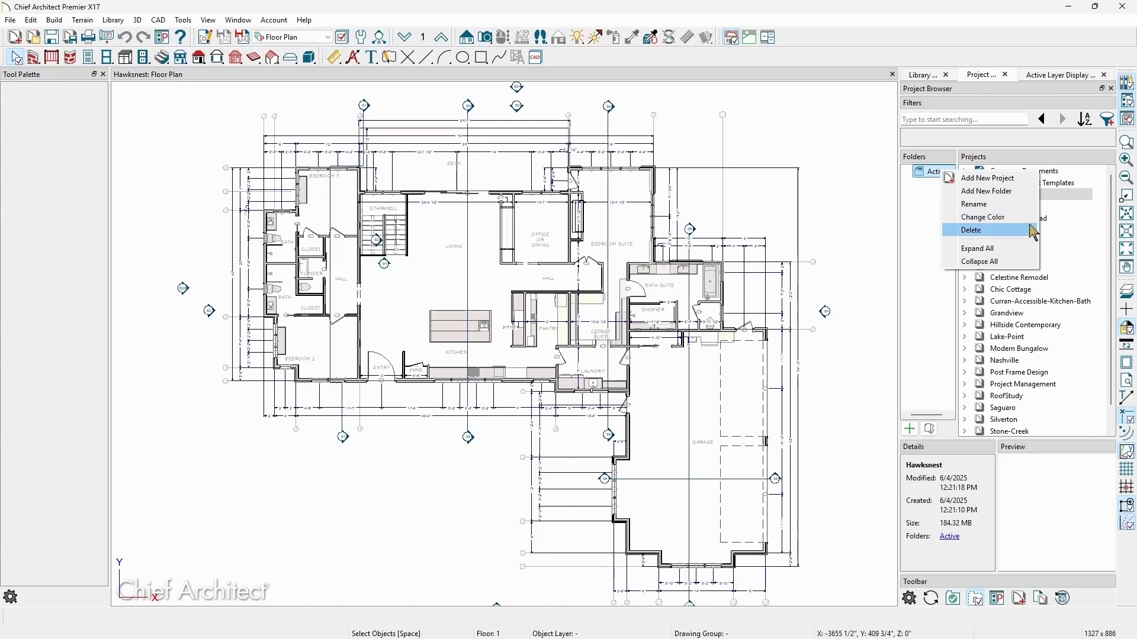
click(921, 227)
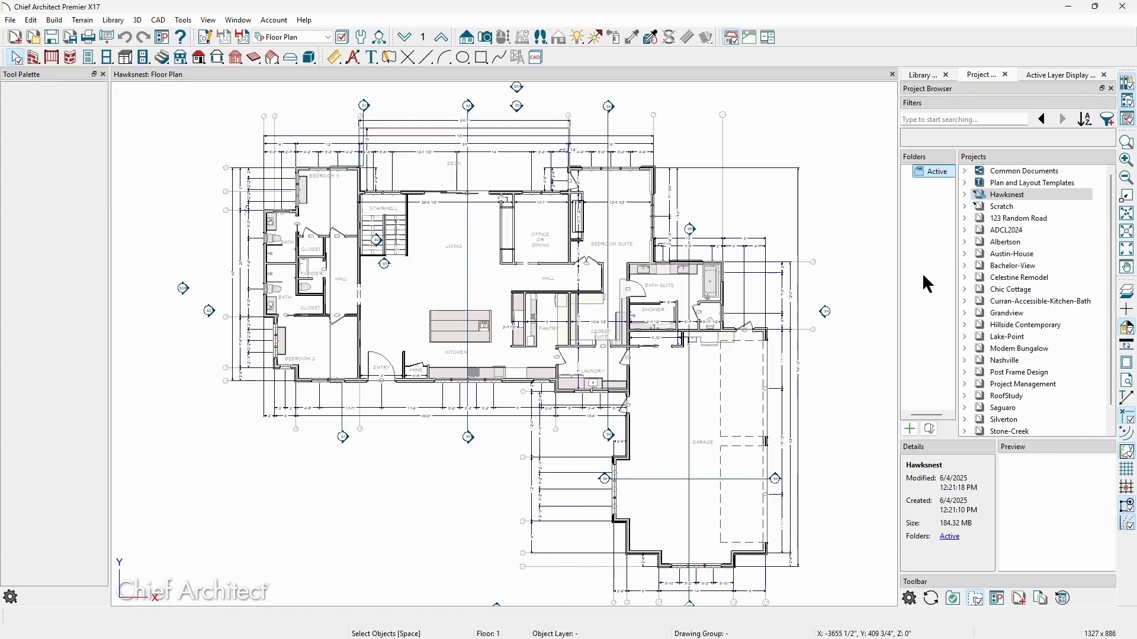
click(930, 430)
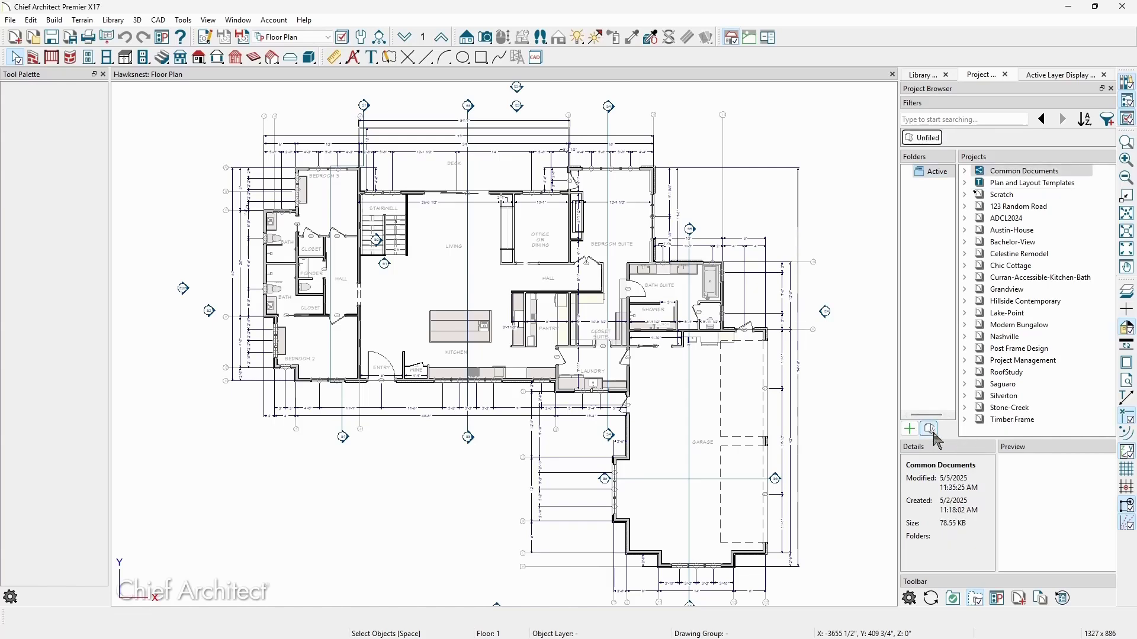